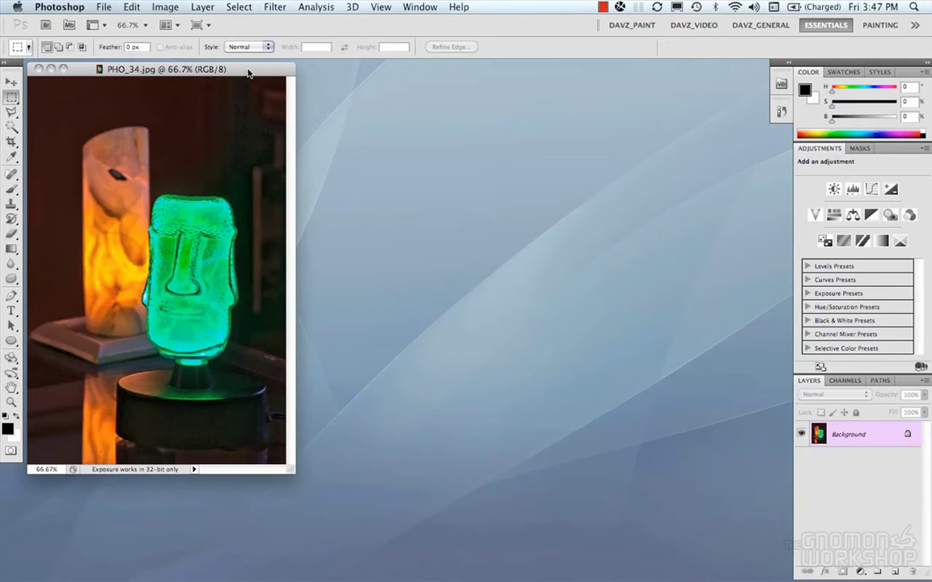
Browse through the application's main menus, then close them.
{"action": "left_click", "coordinate": [78, 5]}
{"action": "mouse_move", "coordinate": [112, 7]}
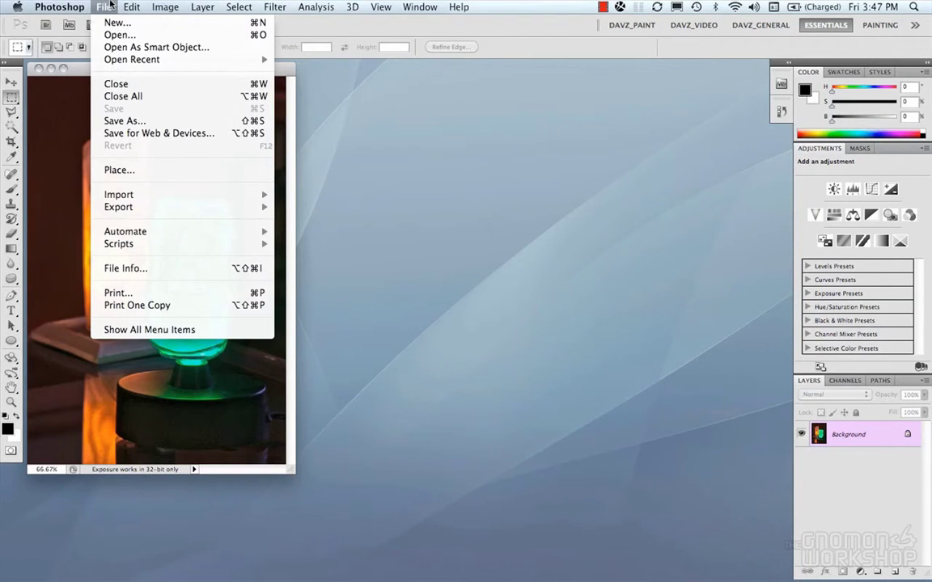
{"action": "mouse_move", "coordinate": [195, 6]}
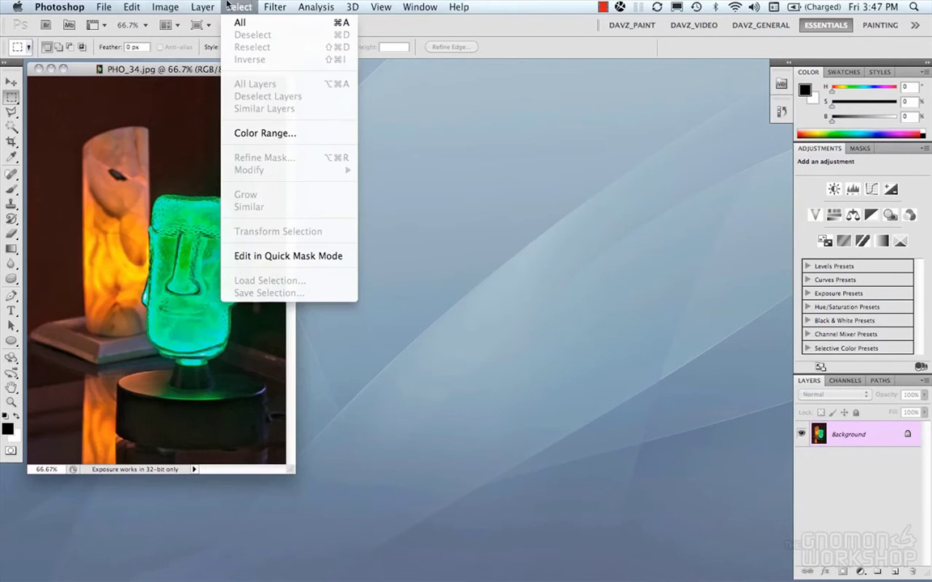
{"action": "mouse_move", "coordinate": [314, 7]}
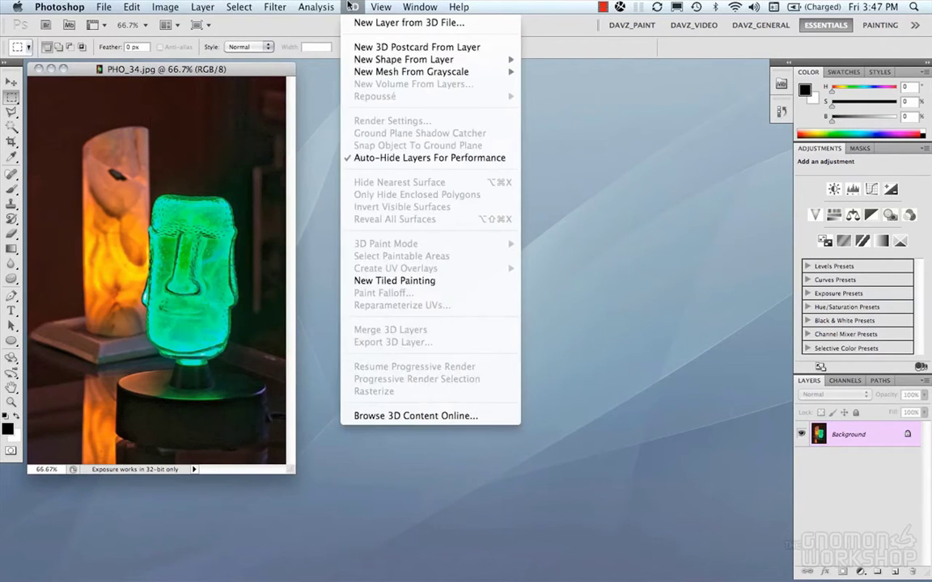
{"action": "left_click", "coordinate": [105, 7]}
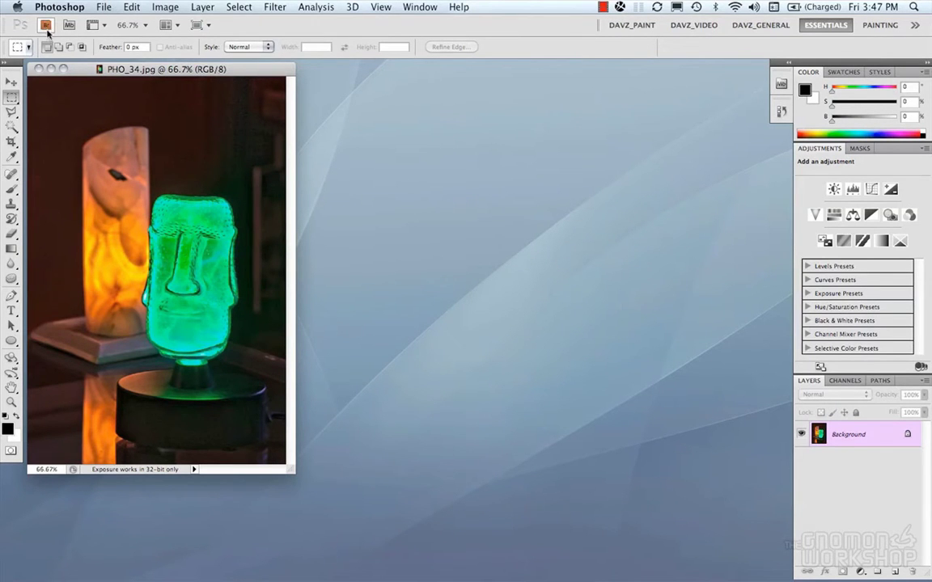
Look at the guides/grids/rulers and screen mode options, keeping standard screen mode.
{"action": "left_click", "coordinate": [95, 26]}
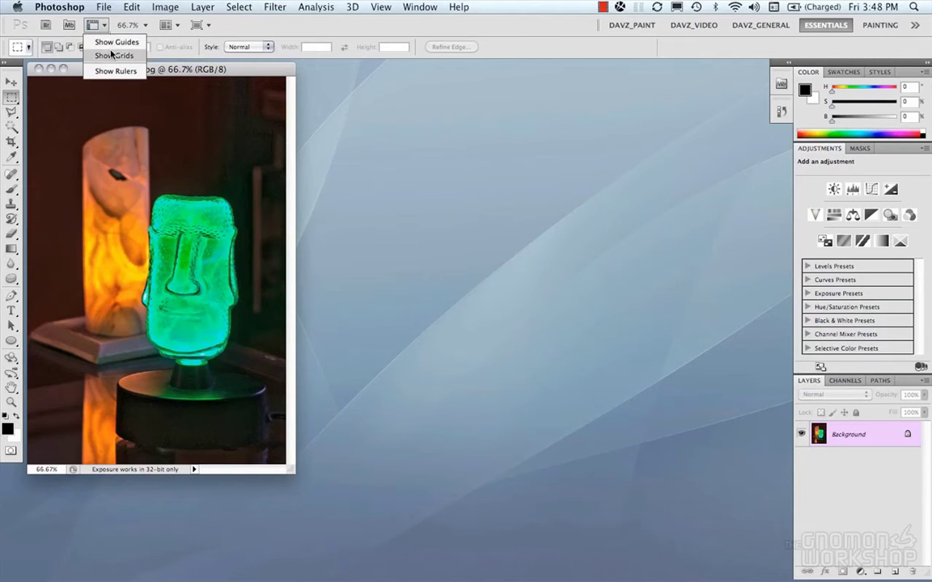
{"action": "left_click", "coordinate": [145, 27]}
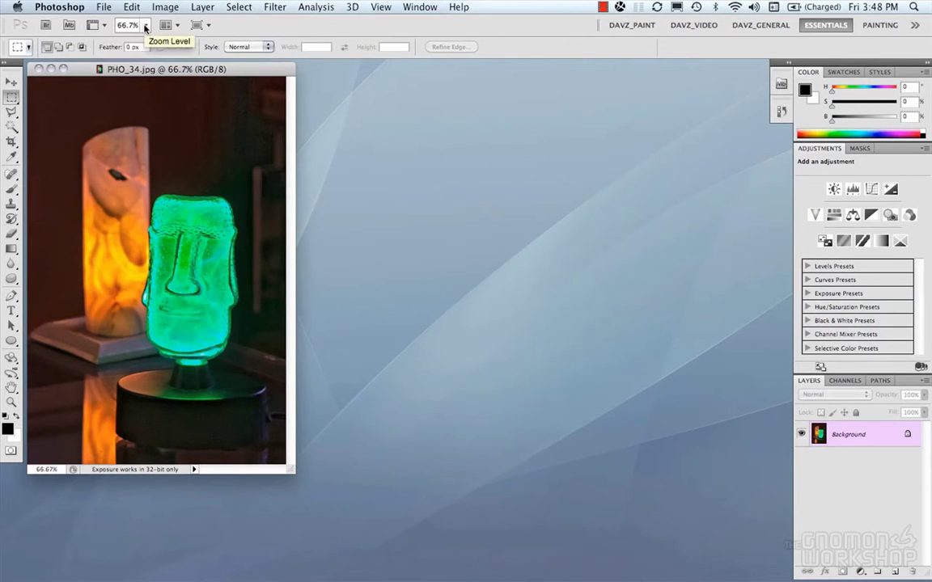
{"action": "left_click", "coordinate": [208, 29]}
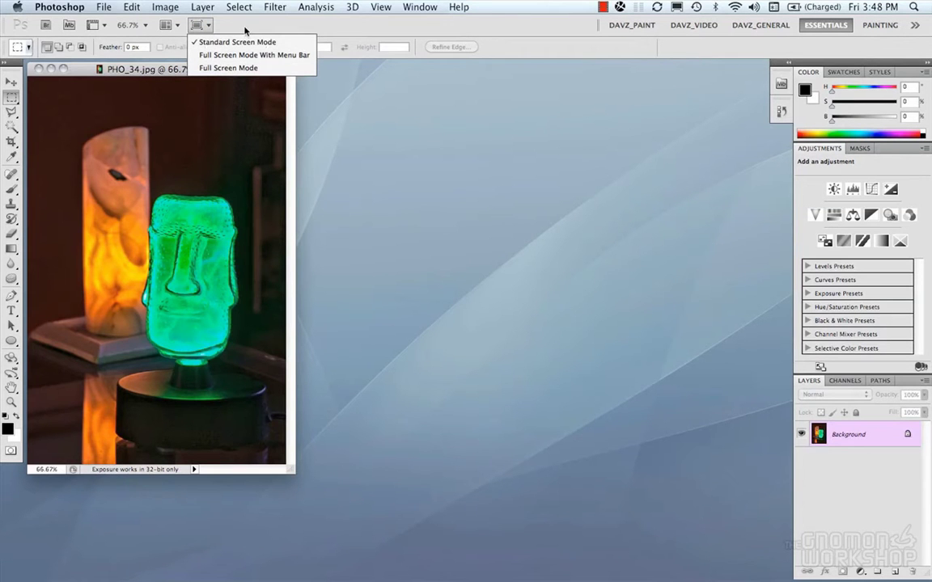
{"action": "left_click", "coordinate": [501, 41]}
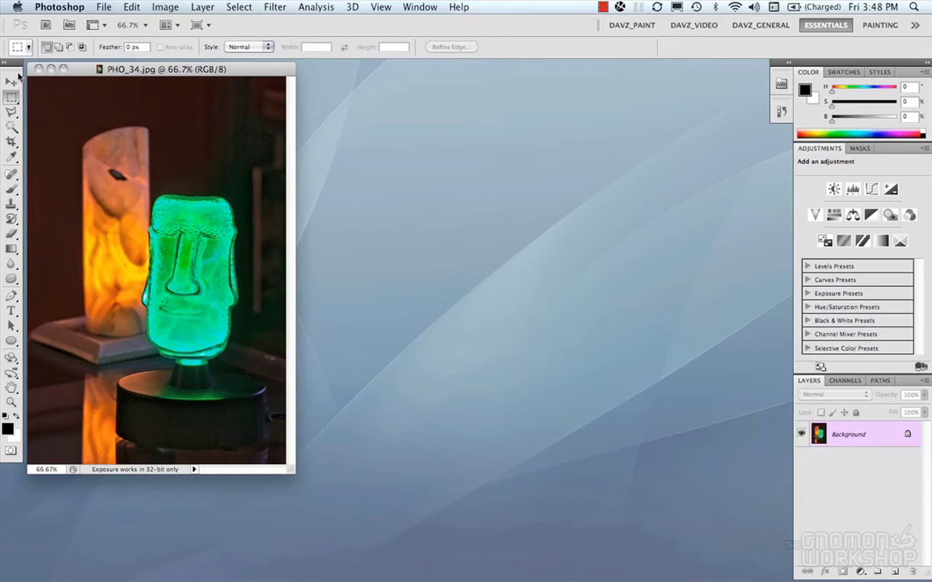
Try the lasso, marquee, magic wand, crop, eyedropper and spot healing tools, ending on rectangular marquee.
{"action": "left_click", "coordinate": [13, 113]}
{"action": "left_click", "coordinate": [12, 97]}
{"action": "left_click", "coordinate": [11, 113]}
{"action": "left_click", "coordinate": [11, 127]}
{"action": "left_click", "coordinate": [12, 142]}
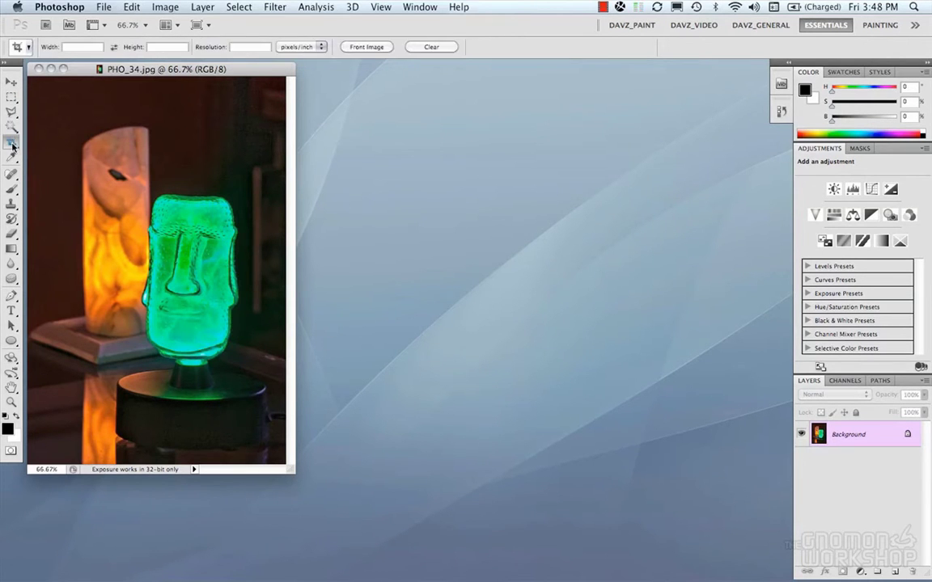
{"action": "left_click", "coordinate": [11, 157]}
{"action": "left_click", "coordinate": [13, 142]}
{"action": "left_click", "coordinate": [12, 113]}
{"action": "left_click", "coordinate": [11, 127]}
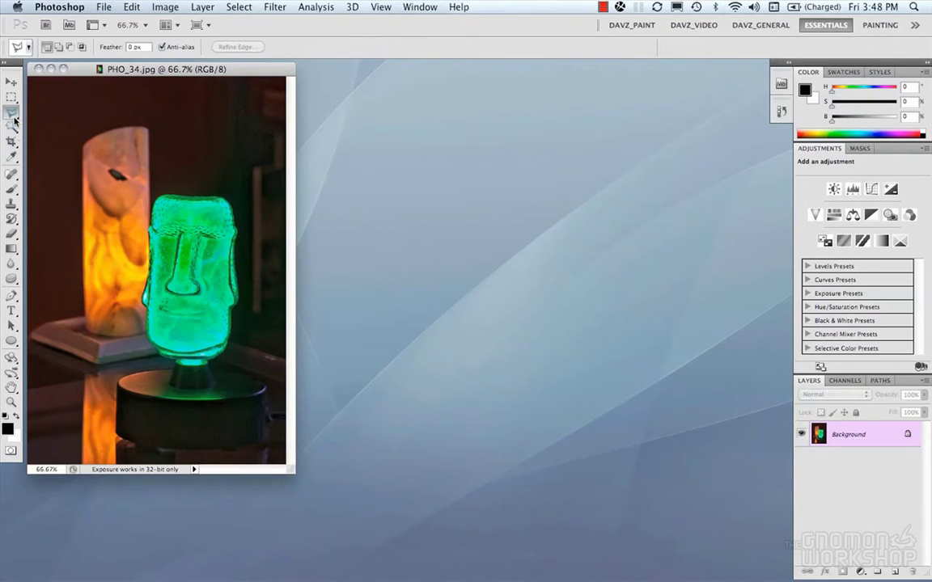
{"action": "left_click", "coordinate": [11, 113]}
{"action": "left_click", "coordinate": [11, 174]}
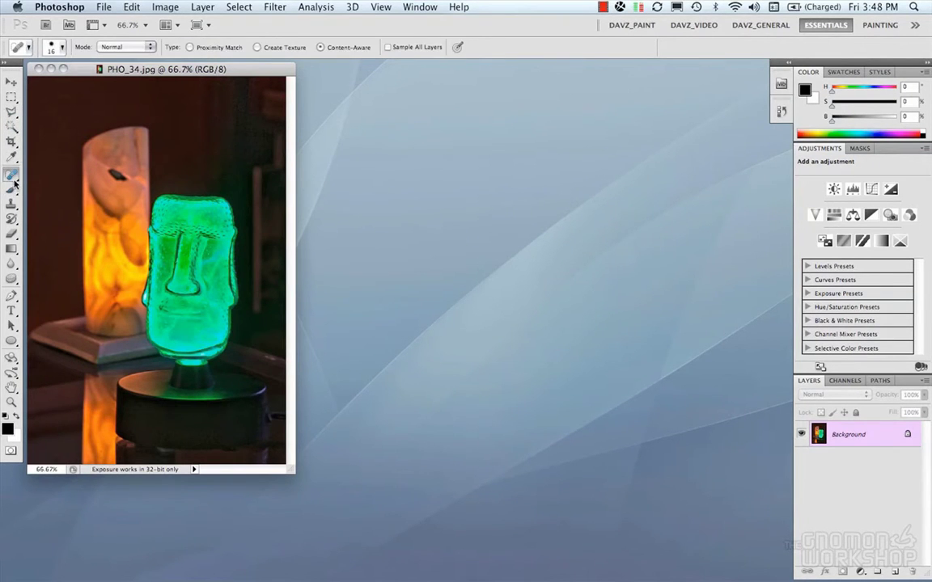
{"action": "left_click", "coordinate": [14, 98]}
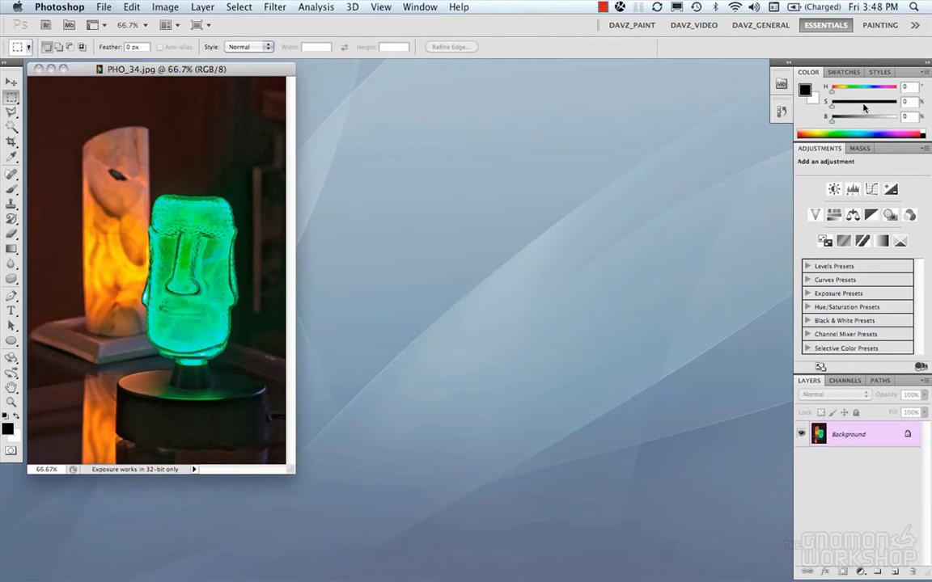
Preview the Swatches and Styles panels, then return to the Color panel.
{"action": "left_click", "coordinate": [856, 72]}
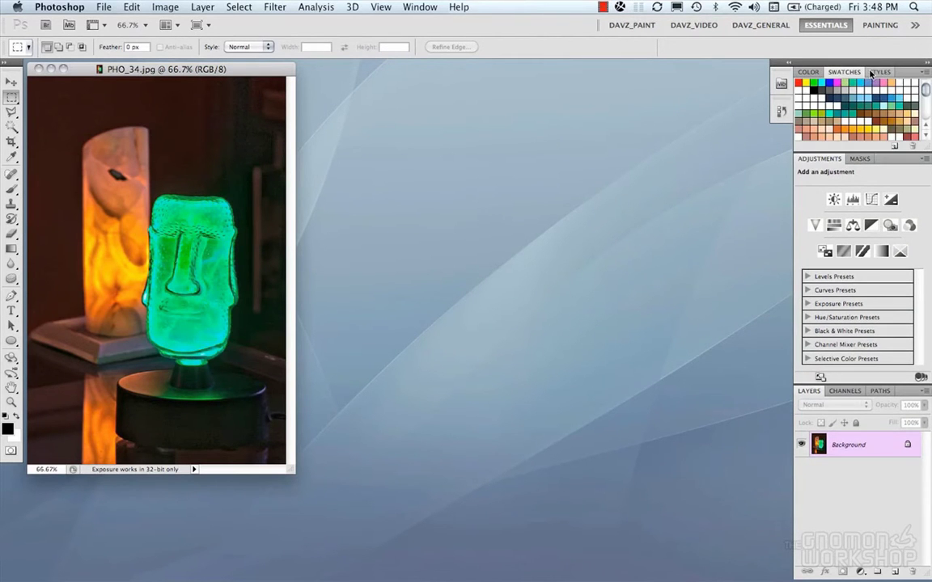
{"action": "left_click", "coordinate": [873, 72]}
{"action": "left_click", "coordinate": [808, 72]}
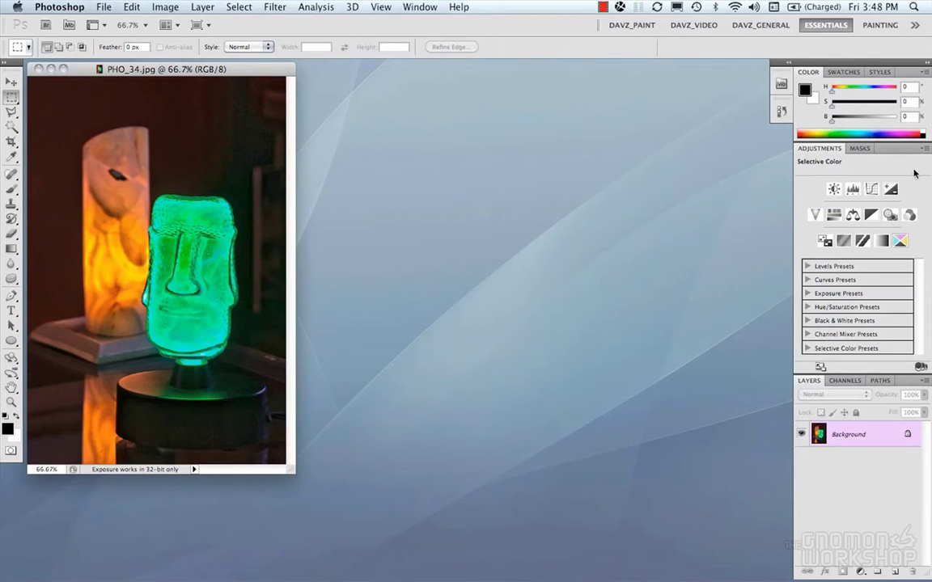
Check the Window menu, then drag the document window's corner to enlarge it.
{"action": "left_click", "coordinate": [434, 7]}
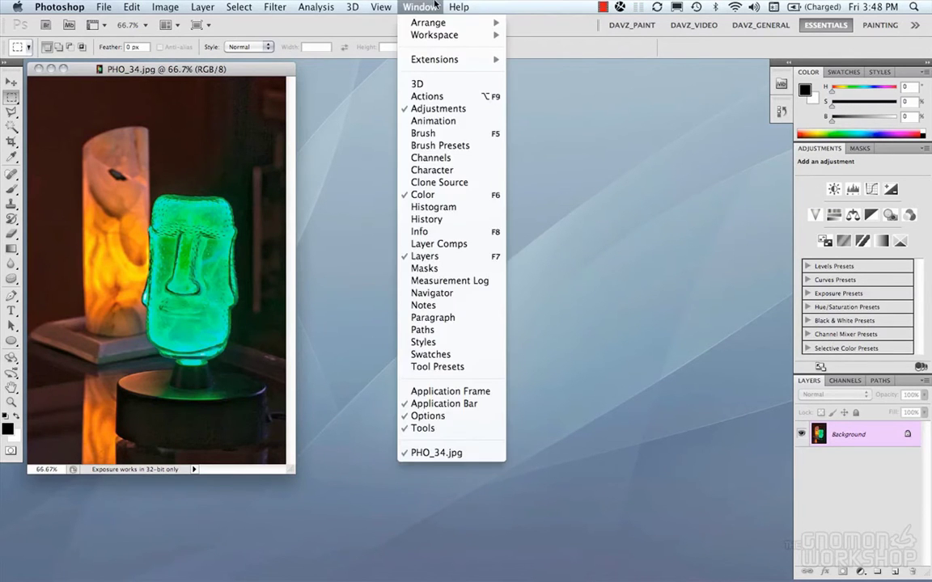
{"action": "left_click", "coordinate": [434, 7]}
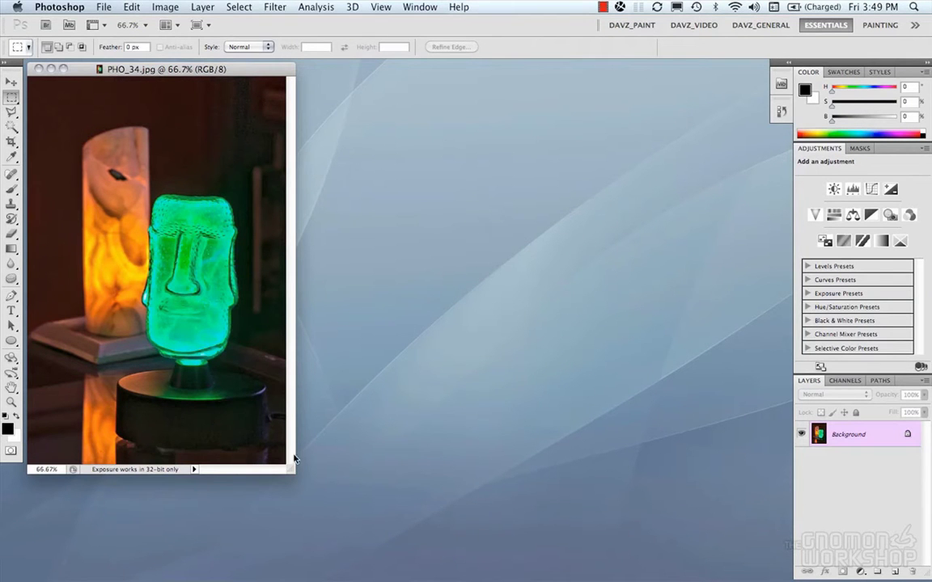
{"action": "left_click_drag", "start_coordinate": [292, 468], "coordinate": [744, 514]}
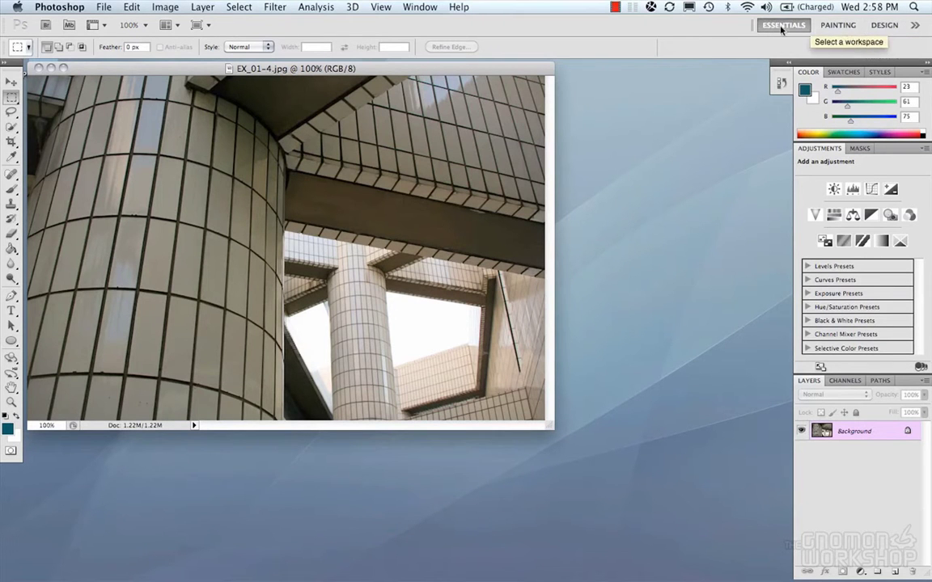
Widen the workspace switcher, try Painting and its Brush panel, then choose Design.
{"action": "mouse_move", "coordinate": [676, 25]}
{"action": "left_mouse_down"}
{"action": "mouse_move", "coordinate": [741, 25]}
{"action": "mouse_move", "coordinate": [607, 25]}
{"action": "left_mouse_up"}
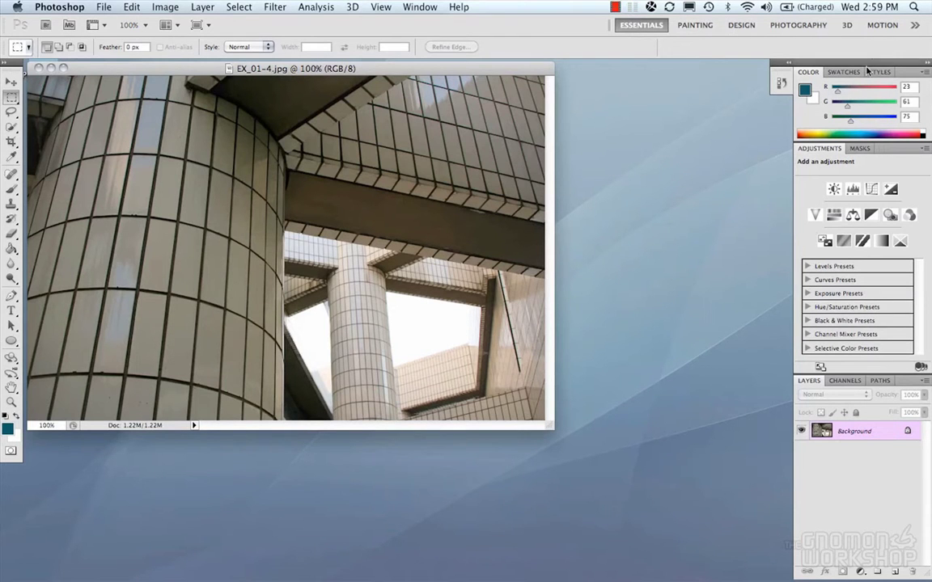
{"action": "left_click", "coordinate": [694, 25]}
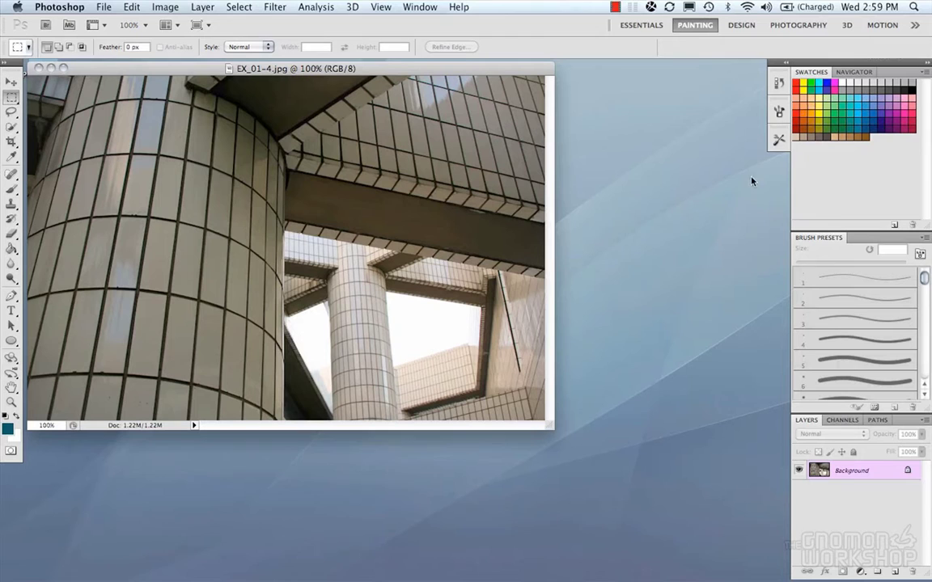
{"action": "left_click", "coordinate": [778, 137]}
{"action": "left_click", "coordinate": [779, 111]}
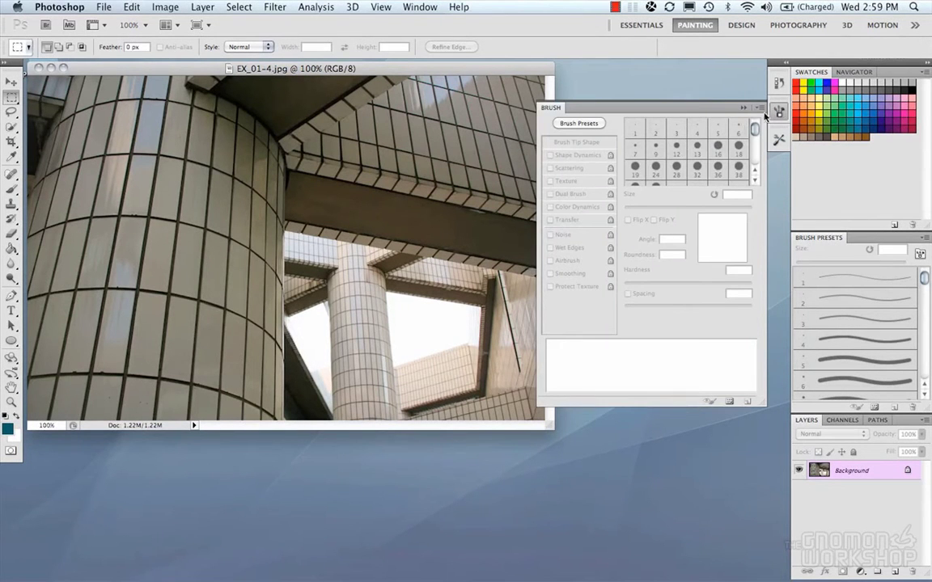
{"action": "left_click", "coordinate": [779, 104]}
{"action": "left_click", "coordinate": [743, 27]}
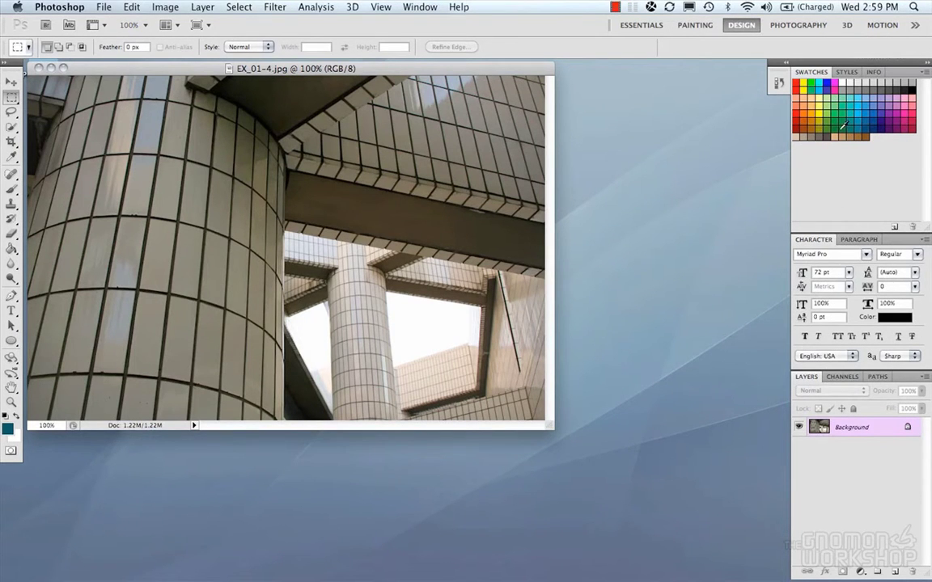
Choose ESSENTIALS in the workspace switcher to restore the Color, Adjustments and Layers panels.
{"action": "left_click", "coordinate": [643, 26]}
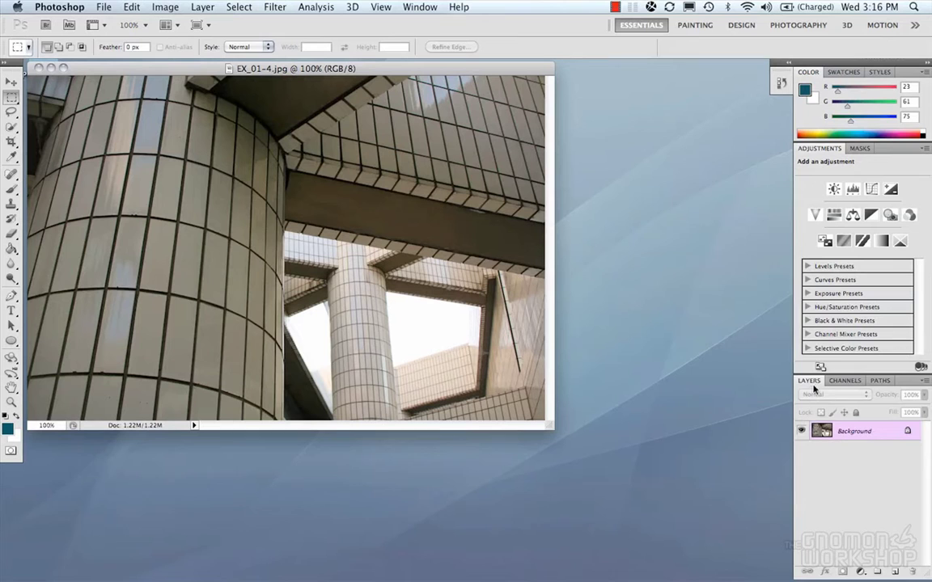
Float the Layers panel and dock Channels beside it in the same group.
{"action": "left_click_drag", "start_coordinate": [809, 380], "coordinate": [603, 74]}
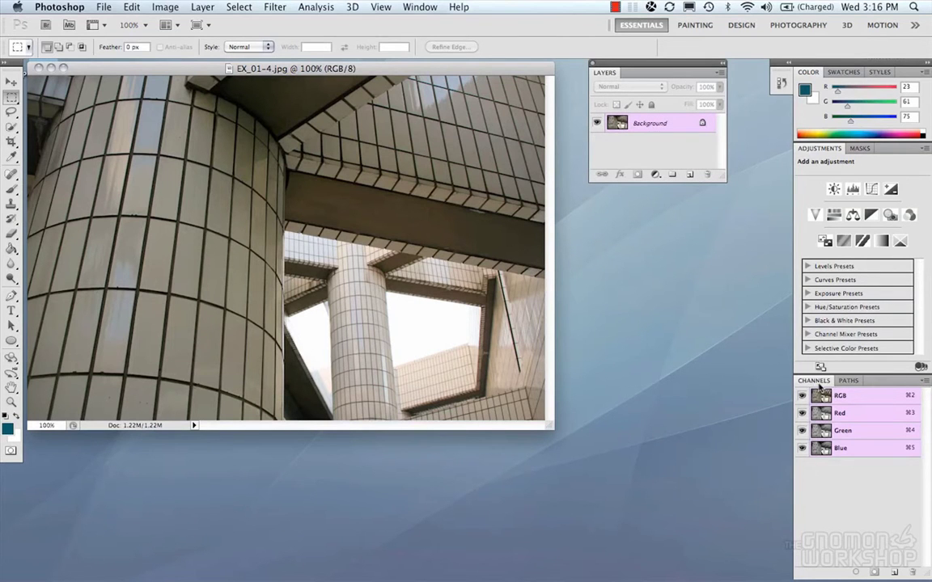
{"action": "left_click_drag", "start_coordinate": [821, 389], "coordinate": [625, 78]}
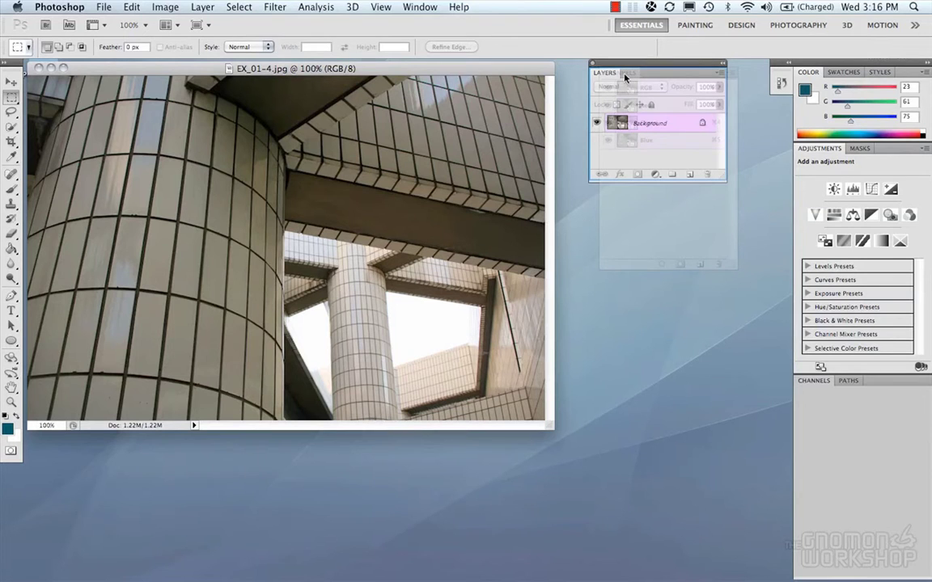
{"action": "left_click_drag", "start_coordinate": [625, 77], "coordinate": [625, 78]}
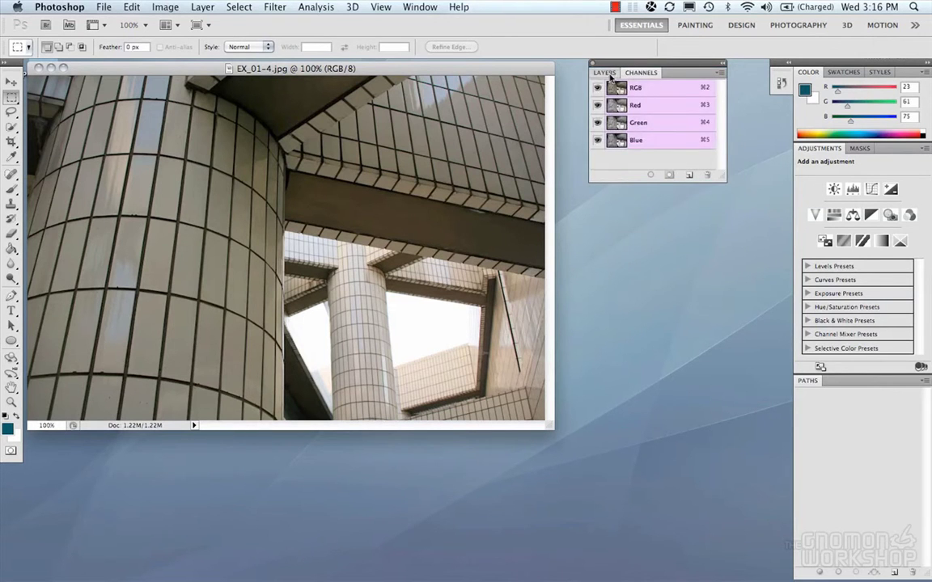
{"action": "left_click", "coordinate": [606, 72]}
{"action": "left_click", "coordinate": [629, 72]}
{"action": "left_click", "coordinate": [606, 73]}
{"action": "left_click", "coordinate": [635, 73]}
{"action": "left_click", "coordinate": [608, 73]}
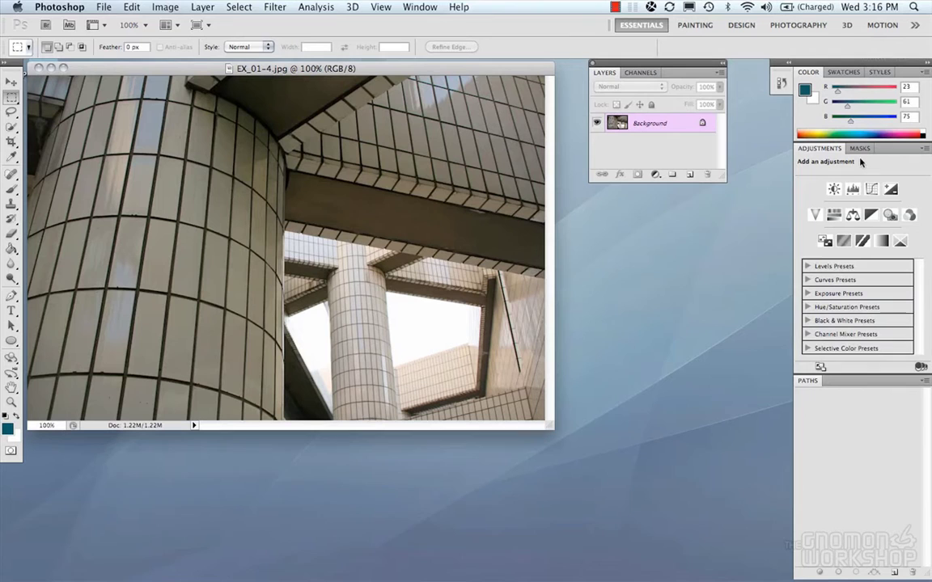
Add the Masks panel to the floating Layers and Channels group.
{"action": "left_click_drag", "start_coordinate": [859, 149], "coordinate": [656, 78]}
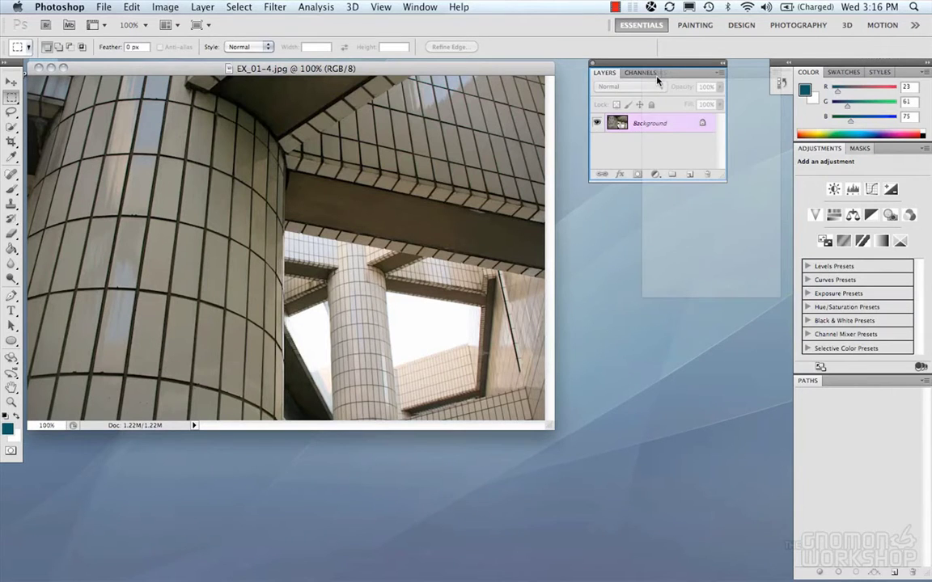
{"action": "left_click_drag", "start_coordinate": [656, 78], "coordinate": [657, 78]}
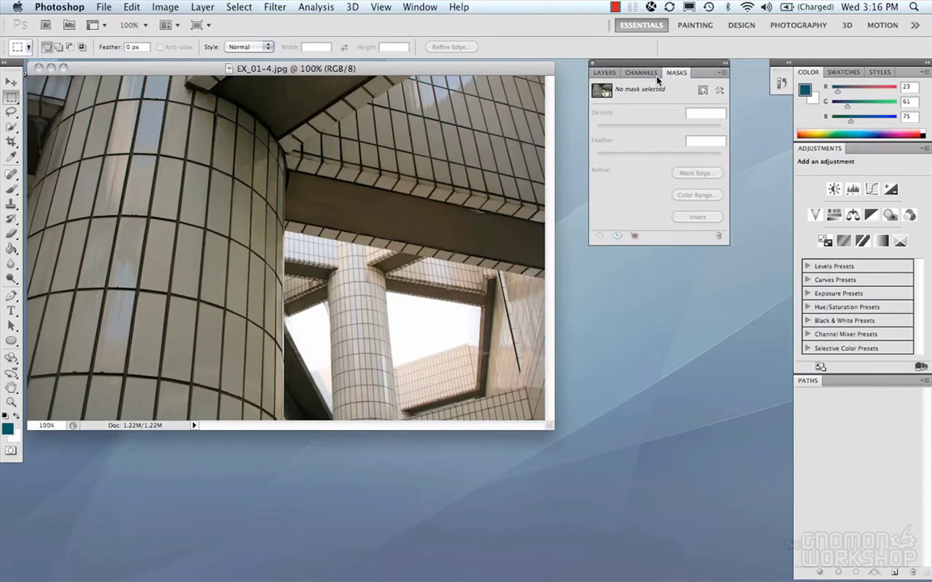
{"action": "left_click", "coordinate": [610, 78]}
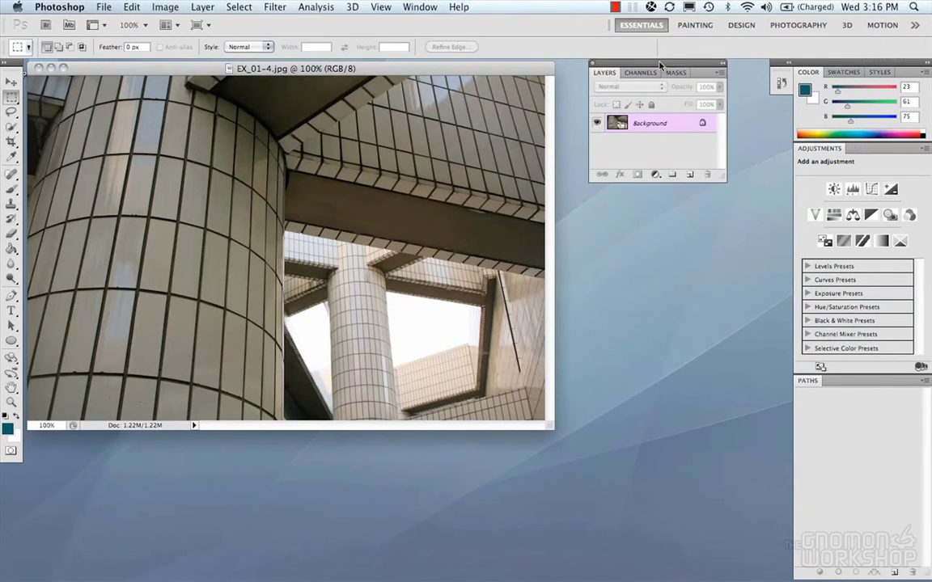
Pull the Color panel out of the dock and stack it under the Layers group.
{"action": "left_click_drag", "start_coordinate": [719, 175], "coordinate": [720, 185]}
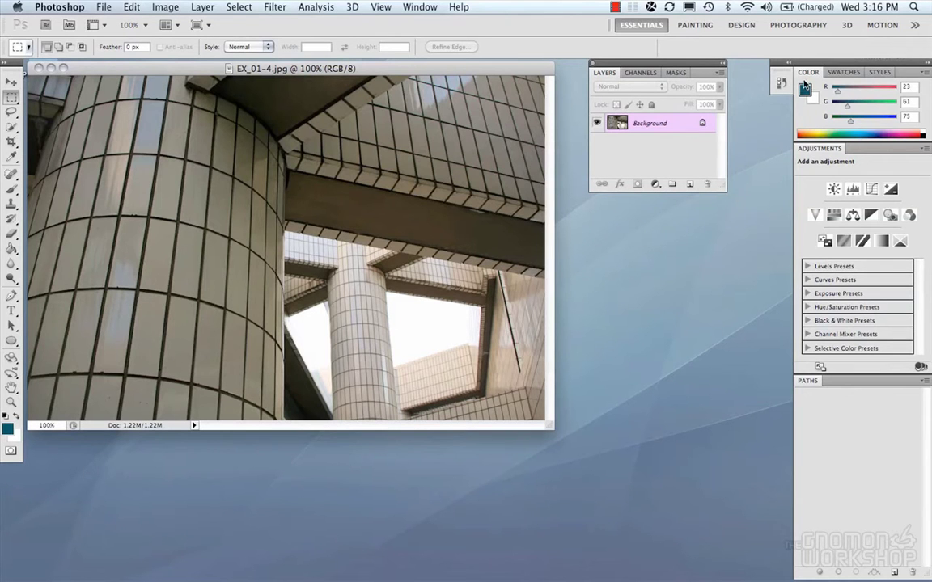
{"action": "left_click_drag", "start_coordinate": [807, 75], "coordinate": [617, 186]}
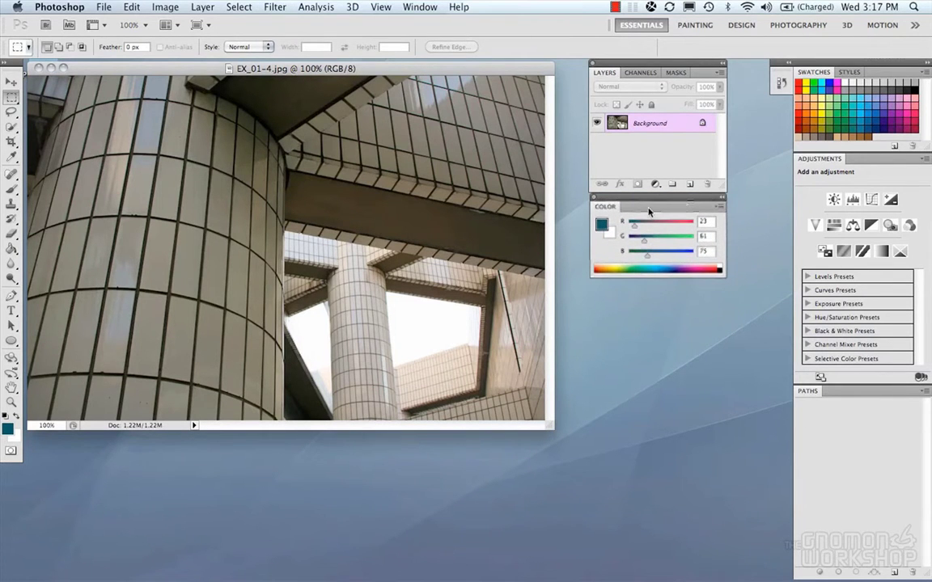
{"action": "mouse_move", "coordinate": [649, 203]}
{"action": "left_mouse_down"}
{"action": "mouse_move", "coordinate": [665, 206]}
{"action": "mouse_move", "coordinate": [663, 244]}
{"action": "mouse_move", "coordinate": [662, 196]}
{"action": "left_mouse_up"}
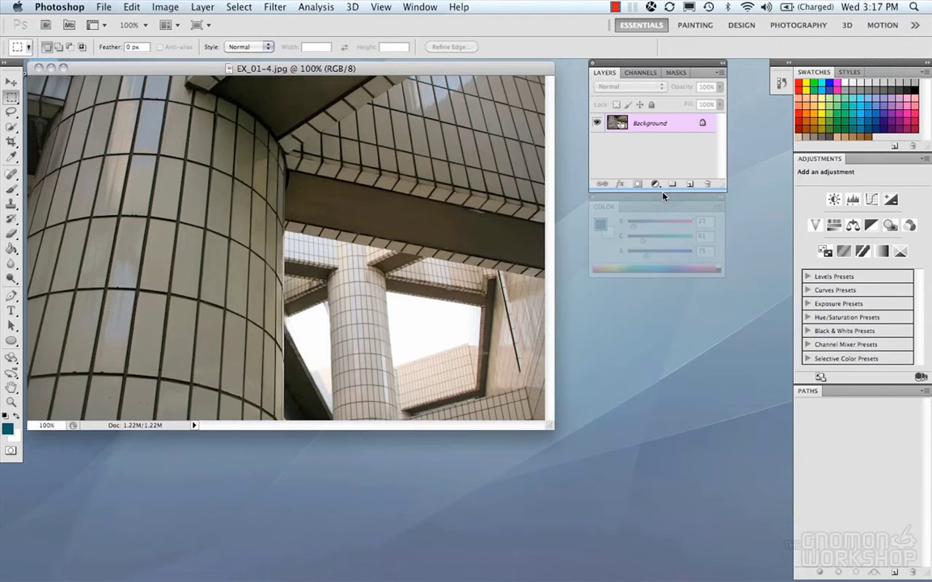
{"action": "left_click_drag", "start_coordinate": [662, 195], "coordinate": [663, 196]}
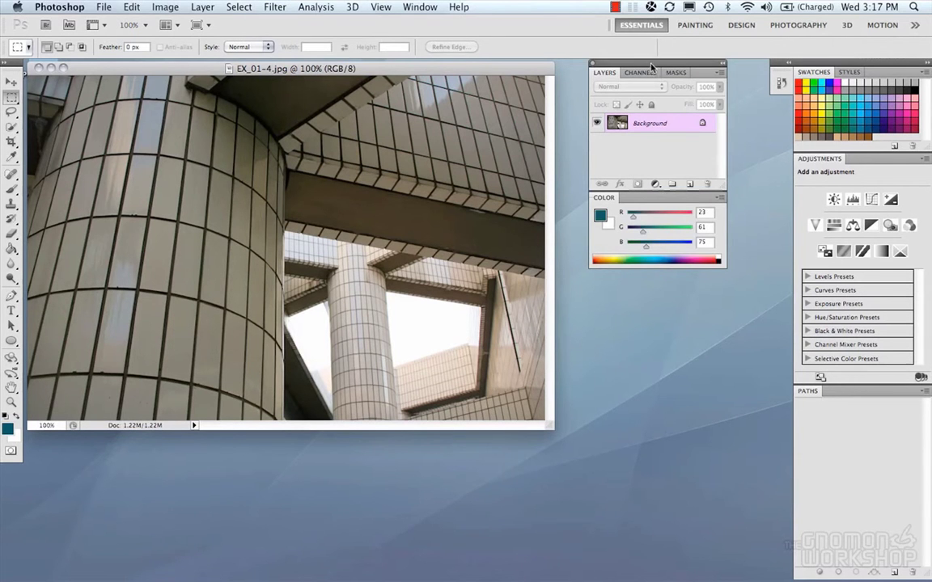
{"action": "mouse_move", "coordinate": [651, 66]}
{"action": "left_mouse_down"}
{"action": "mouse_move", "coordinate": [649, 144]}
{"action": "mouse_move", "coordinate": [665, 75]}
{"action": "mouse_move", "coordinate": [656, 70]}
{"action": "left_mouse_up"}
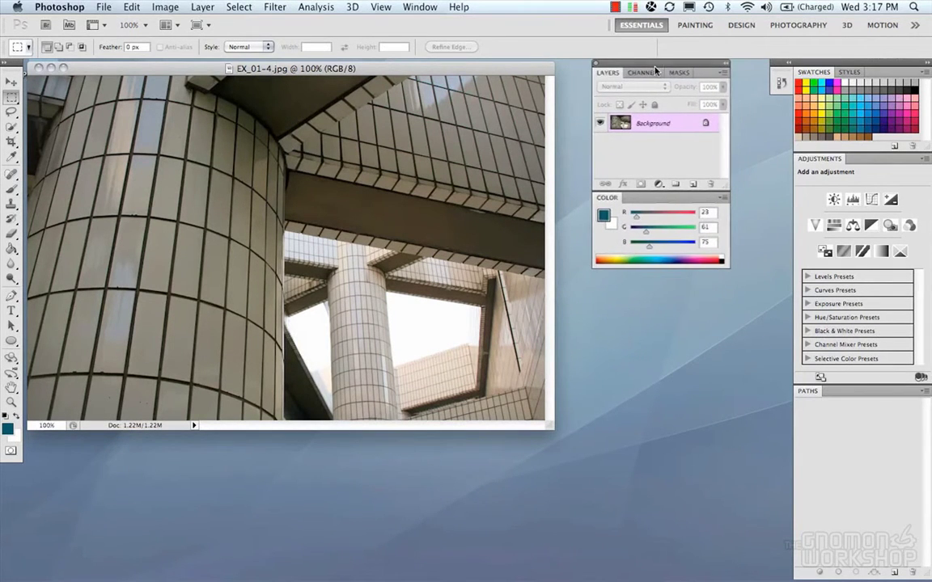
Test collapsing and expanding the Color panel and the whole group to icons.
{"action": "double_click", "coordinate": [639, 199]}
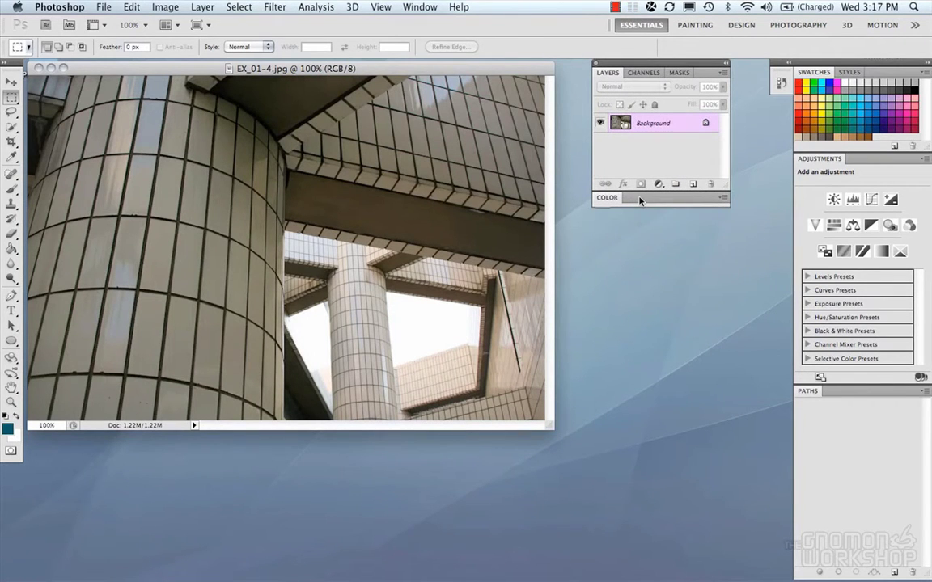
{"action": "double_click", "coordinate": [639, 200]}
{"action": "double_click", "coordinate": [639, 200]}
{"action": "double_click", "coordinate": [639, 200]}
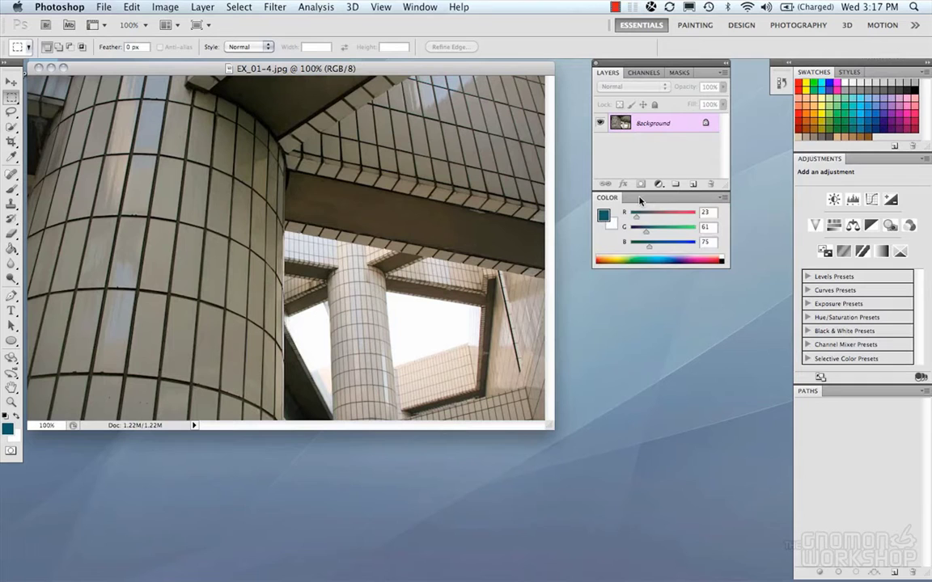
{"action": "left_click", "coordinate": [727, 64]}
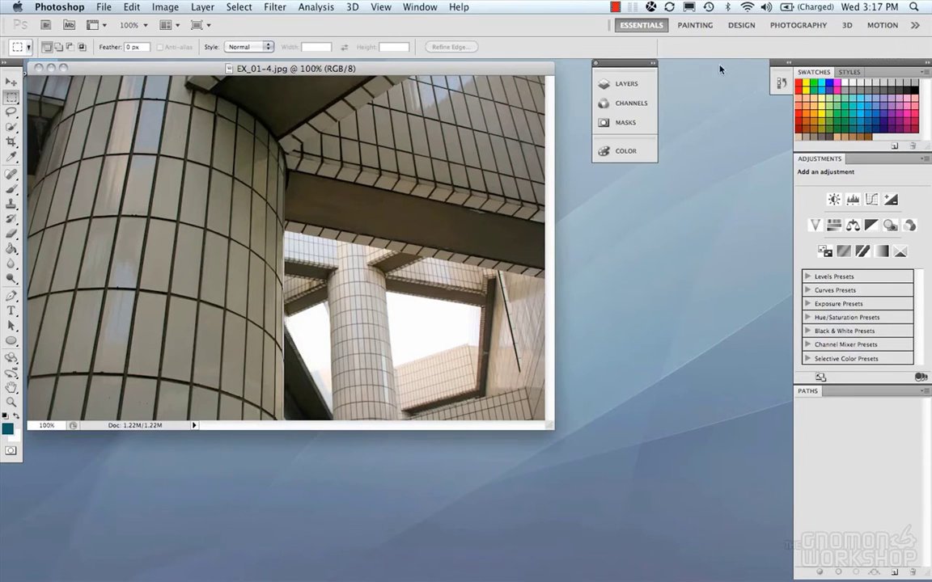
{"action": "left_click", "coordinate": [653, 64]}
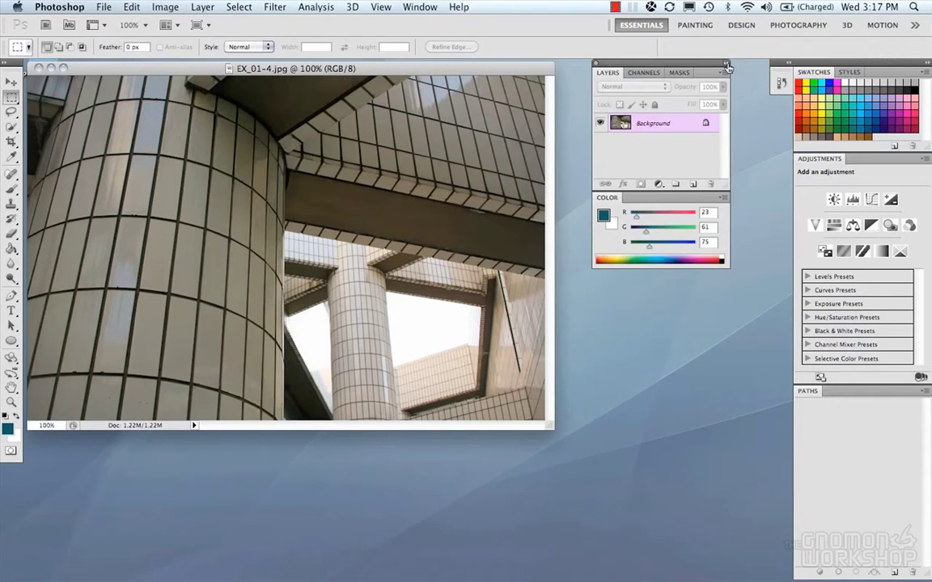
{"action": "left_click", "coordinate": [656, 62]}
{"action": "left_click", "coordinate": [589, 62]}
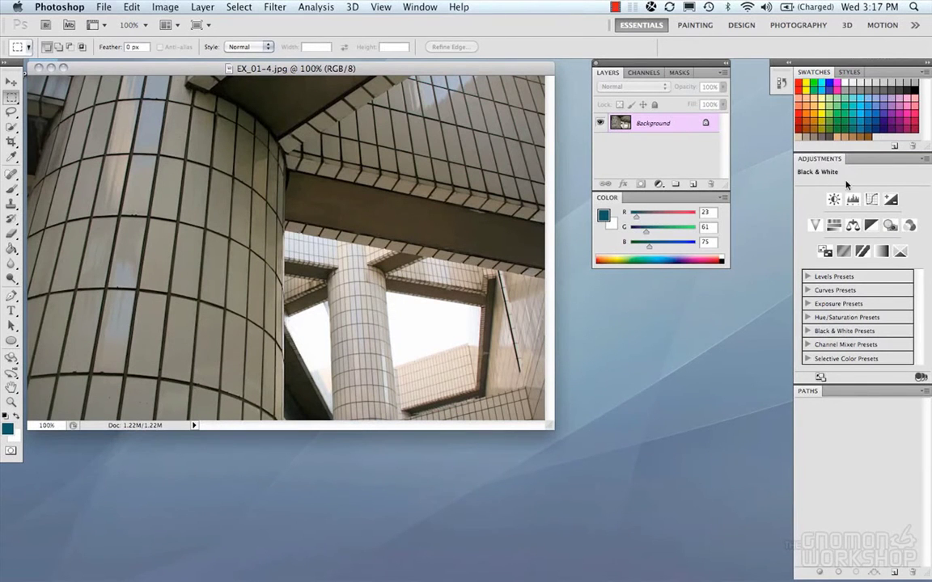
Collapse Adjustments into the icon dock and group Swatches with the Color panel.
{"action": "left_click_drag", "start_coordinate": [826, 161], "coordinate": [782, 112]}
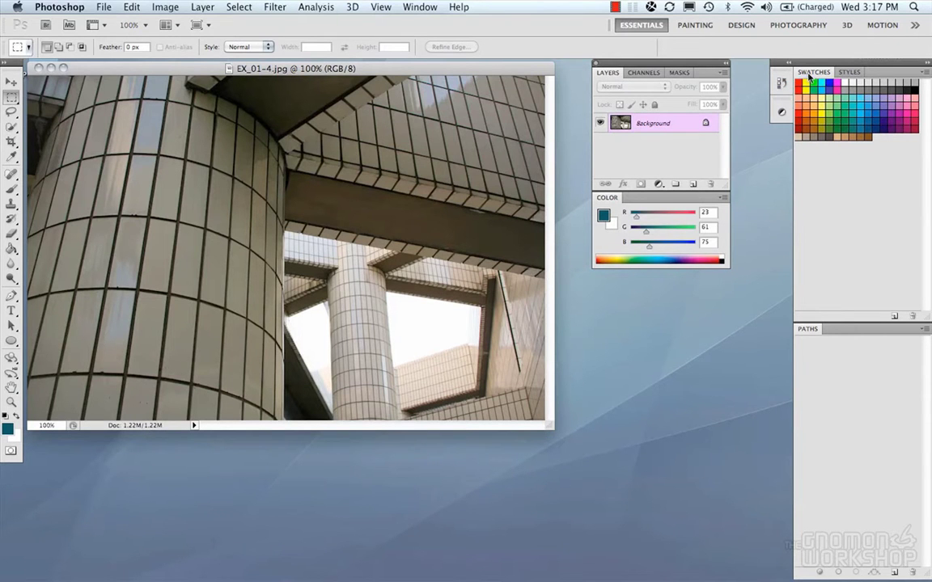
{"action": "left_click_drag", "start_coordinate": [809, 75], "coordinate": [625, 204]}
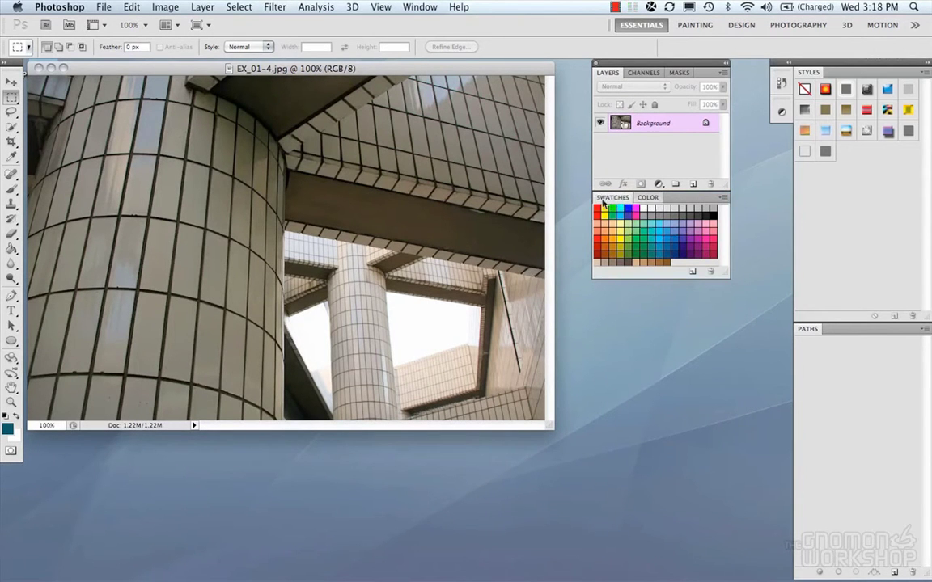
{"action": "left_click", "coordinate": [642, 202]}
{"action": "left_click", "coordinate": [612, 198]}
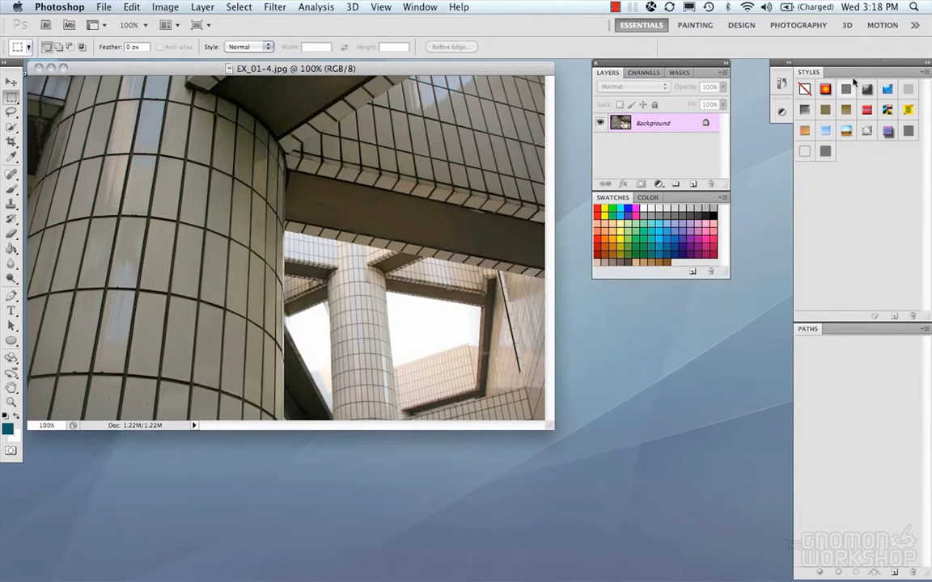
Float the Styles panel over the document and close it.
{"action": "left_click_drag", "start_coordinate": [854, 69], "coordinate": [466, 165]}
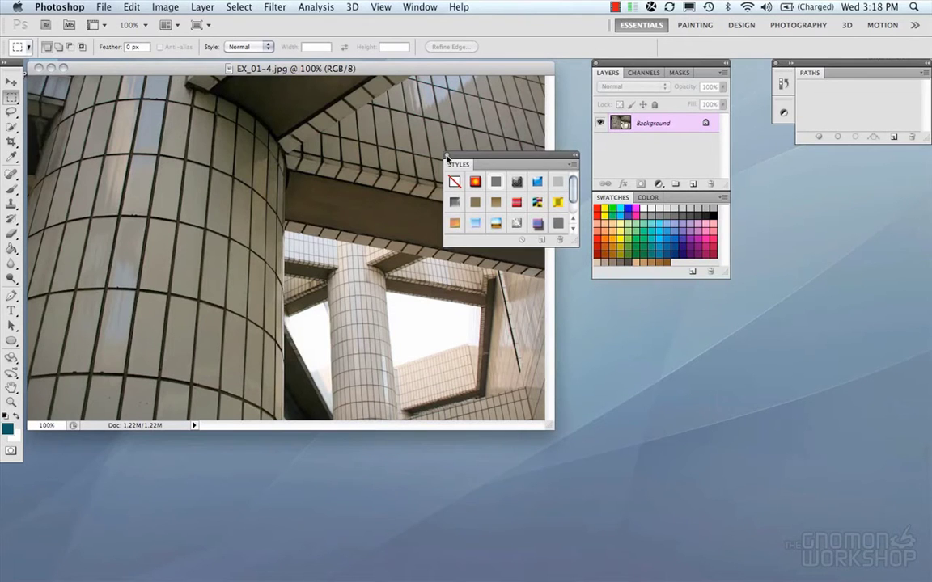
{"action": "left_click", "coordinate": [447, 156]}
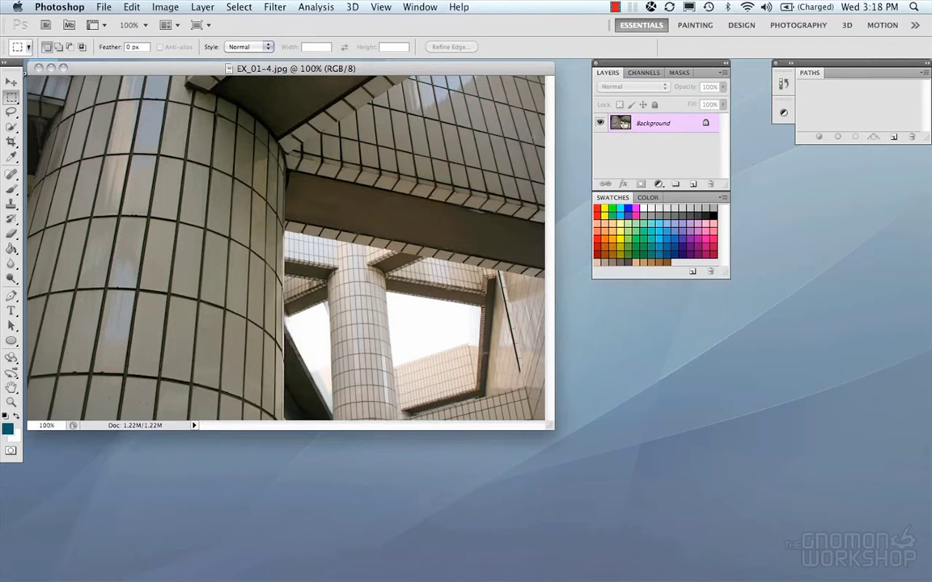
{"action": "left_click", "coordinate": [424, 8]}
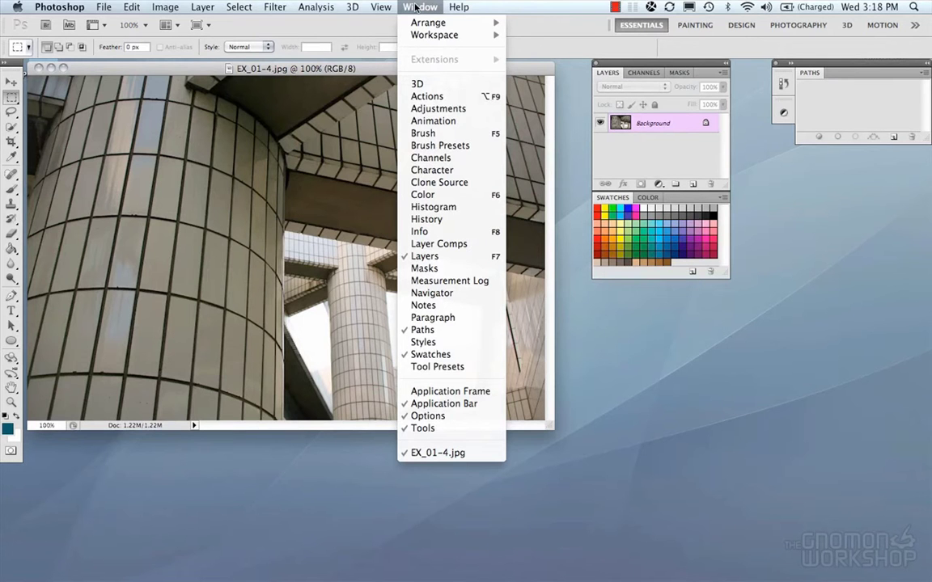
Dock the Info panel under Swatches and add Paths as a fourth tab beside Layers, Channels and Masks.
{"action": "left_click", "coordinate": [419, 231]}
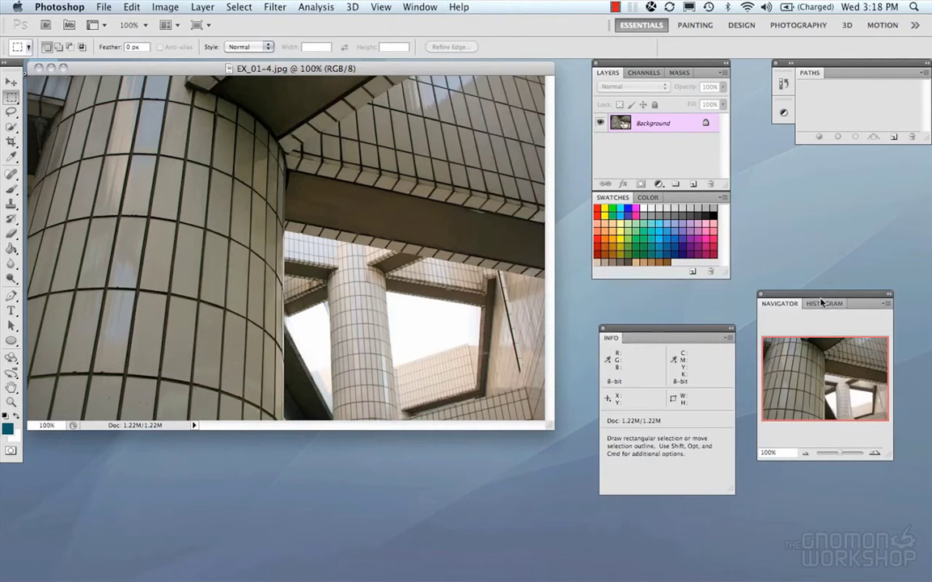
{"action": "left_click_drag", "start_coordinate": [662, 333], "coordinate": [658, 285]}
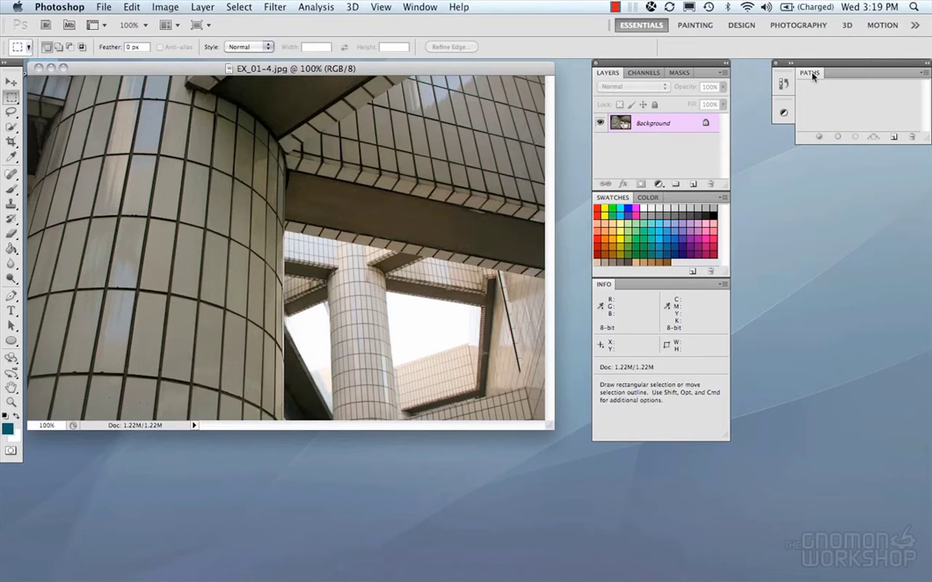
{"action": "left_click_drag", "start_coordinate": [812, 74], "coordinate": [687, 74]}
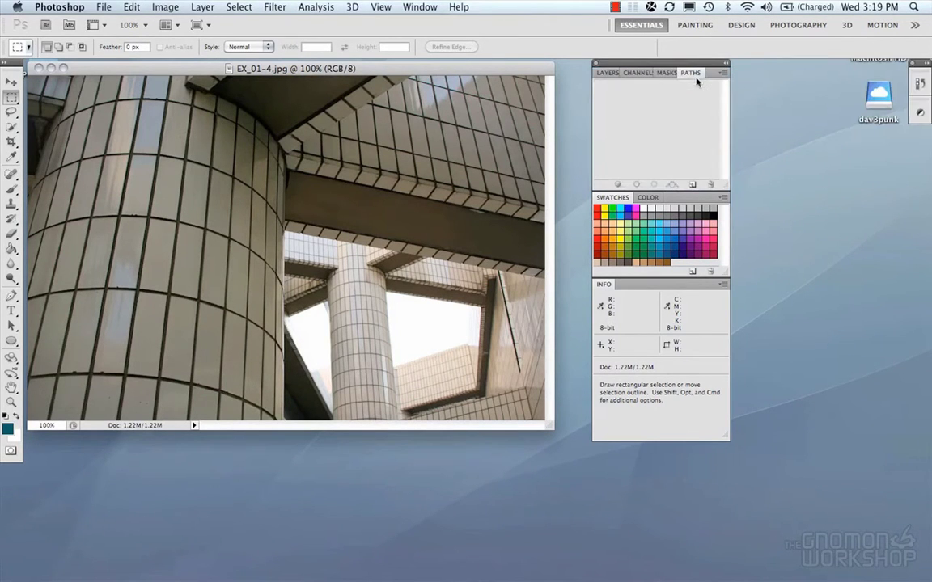
{"action": "left_click", "coordinate": [654, 74]}
{"action": "left_click", "coordinate": [635, 73]}
{"action": "left_click", "coordinate": [608, 73]}
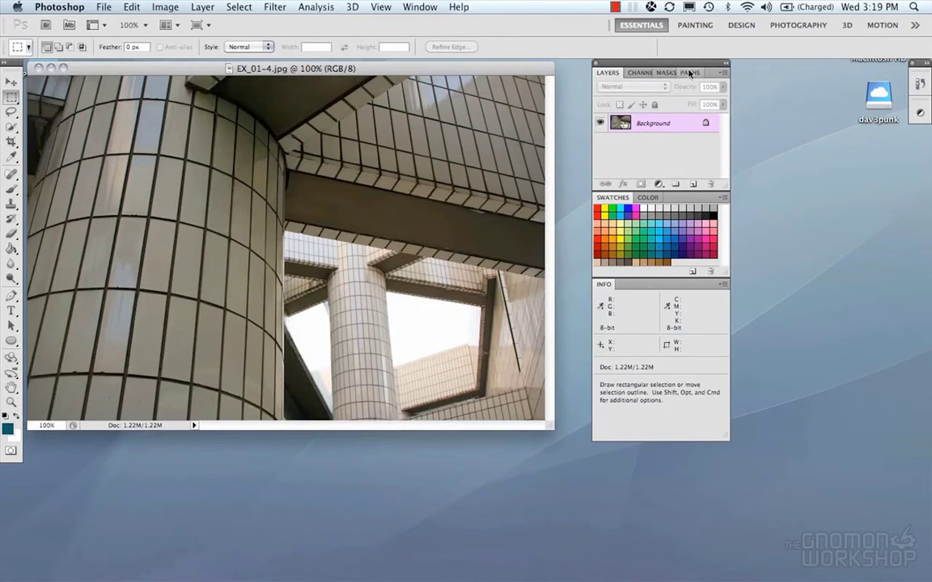
{"action": "left_click", "coordinate": [663, 73]}
{"action": "left_click", "coordinate": [638, 72]}
{"action": "left_click", "coordinate": [608, 73]}
Open the Tool Presets panel from the Window menu and close the 3D panel.
{"action": "left_click", "coordinate": [431, 7]}
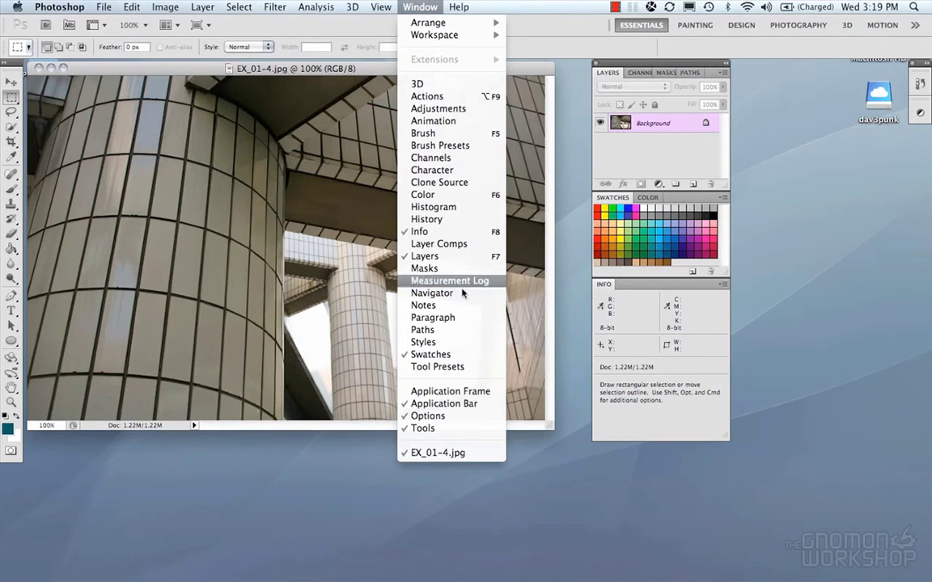
{"action": "left_click", "coordinate": [462, 370]}
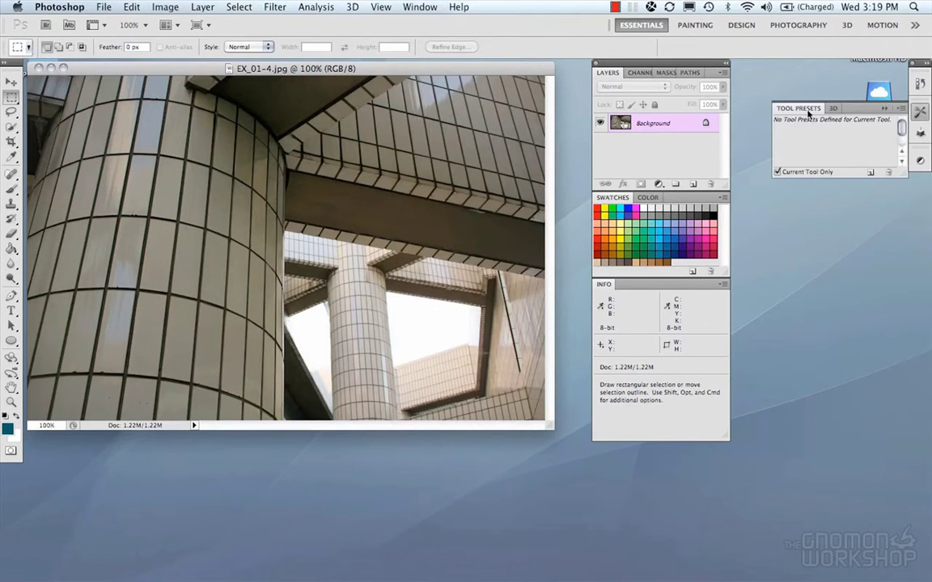
{"action": "left_click_drag", "start_coordinate": [803, 110], "coordinate": [795, 412]}
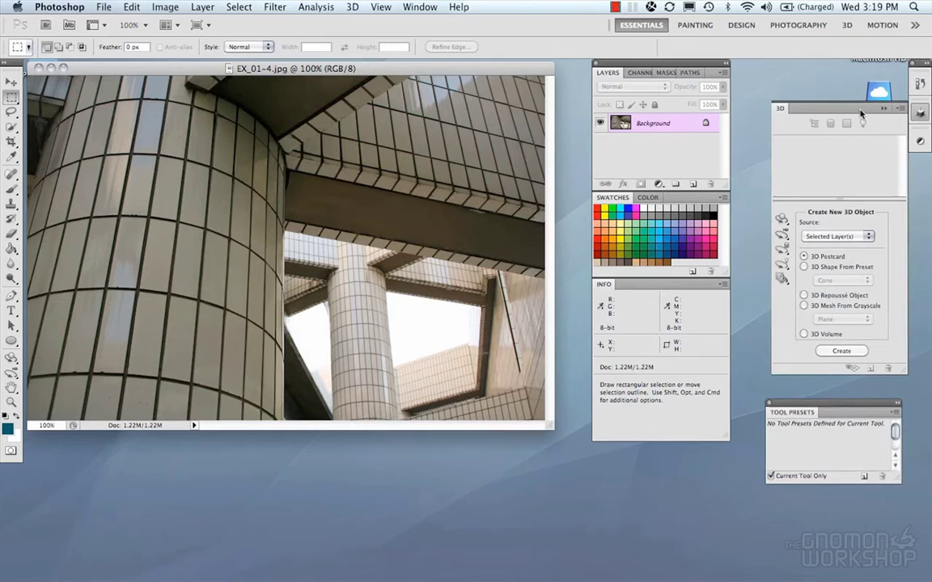
{"action": "left_click_drag", "start_coordinate": [863, 114], "coordinate": [778, 123]}
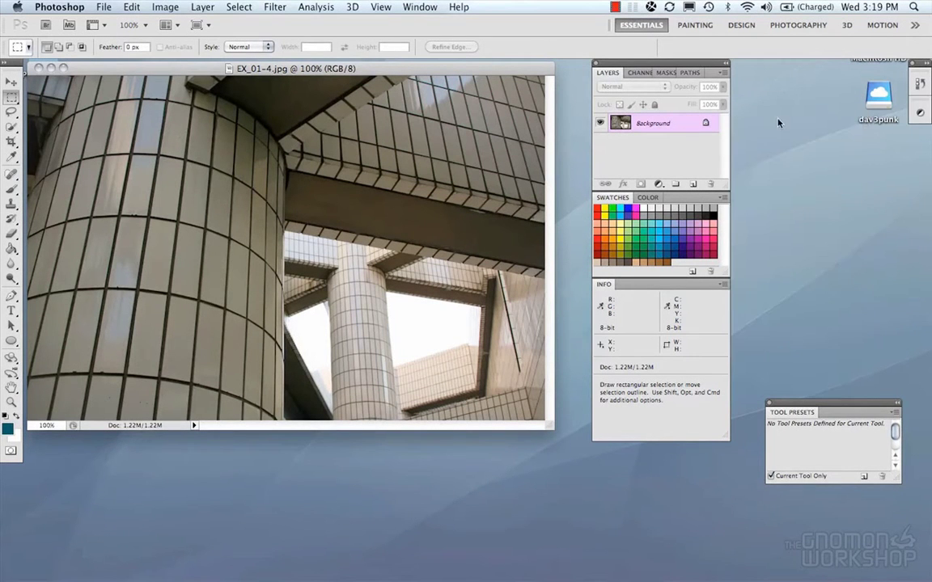
{"action": "left_click", "coordinate": [920, 107]}
{"action": "left_click", "coordinate": [920, 107]}
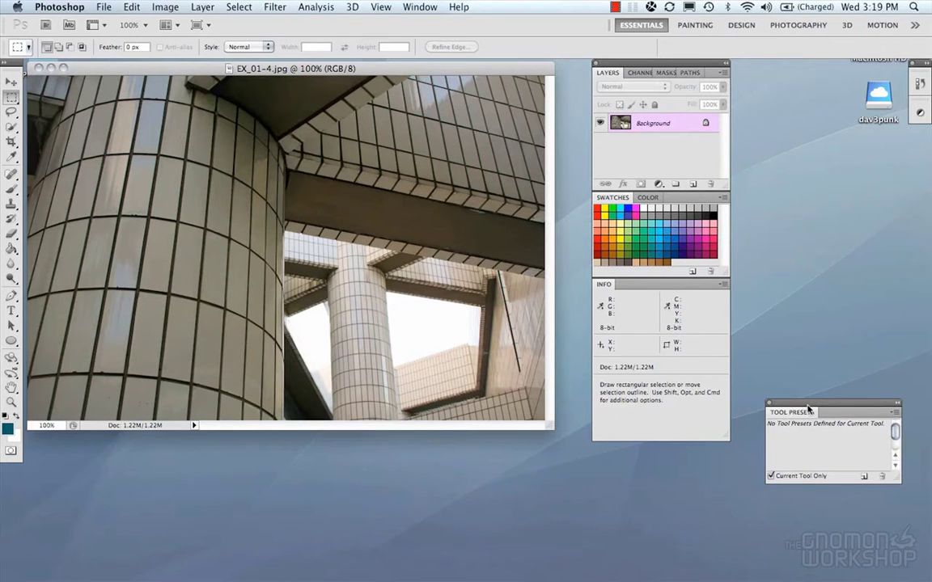
Dock Tool Presets above Info and make the Layers and Swatches panels taller.
{"action": "left_click_drag", "start_coordinate": [808, 410], "coordinate": [639, 285]}
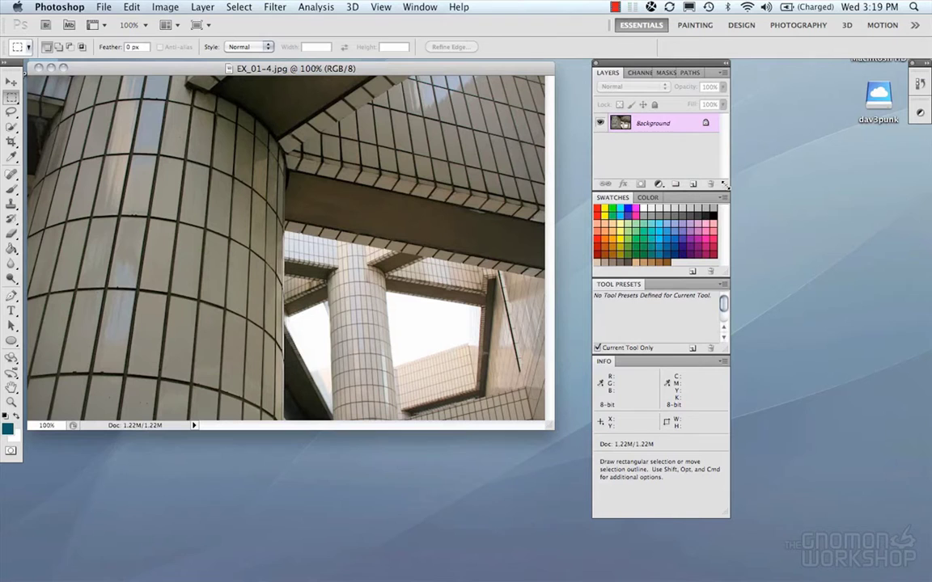
{"action": "mouse_move", "coordinate": [725, 184]}
{"action": "left_mouse_down"}
{"action": "mouse_move", "coordinate": [725, 219]}
{"action": "mouse_move", "coordinate": [725, 196]}
{"action": "left_mouse_up"}
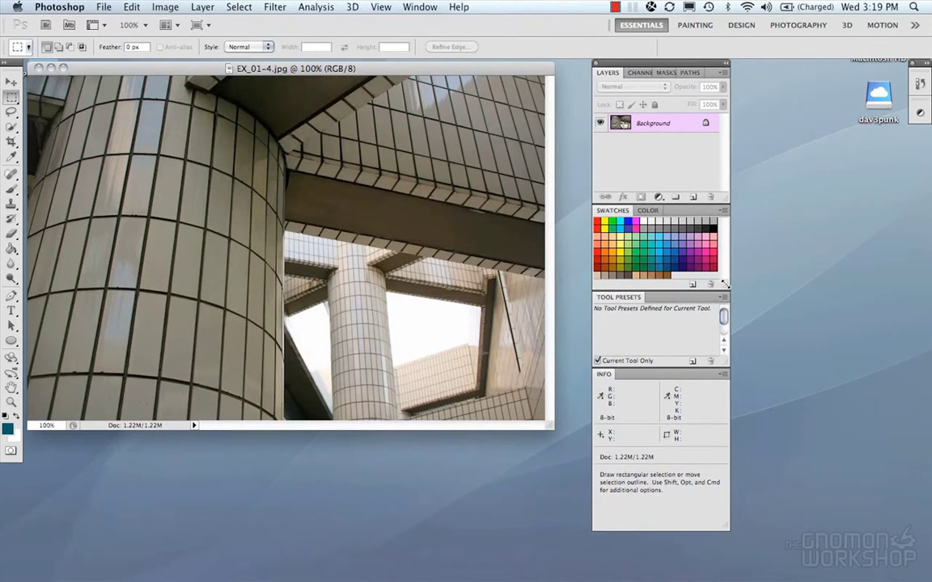
{"action": "left_click_drag", "start_coordinate": [725, 283], "coordinate": [726, 306]}
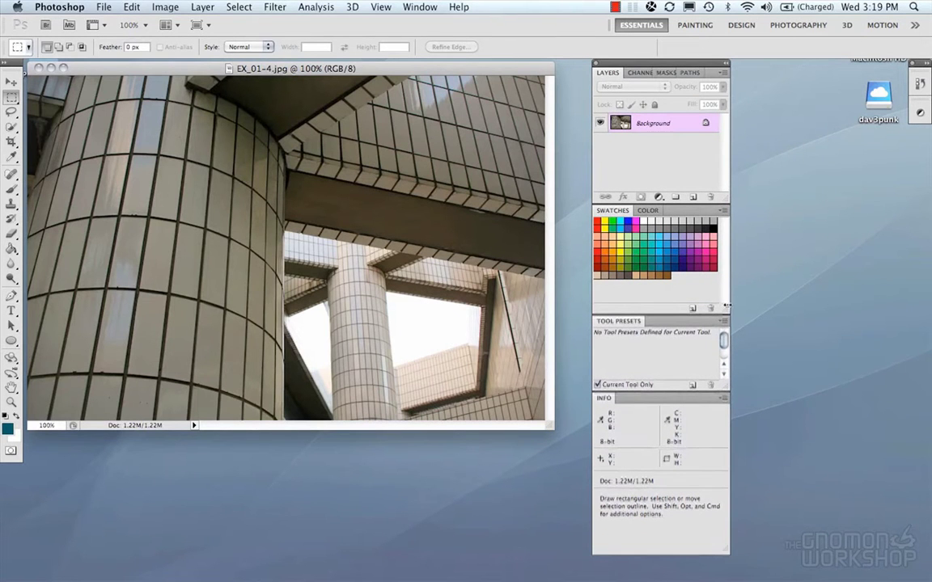
Dock the floating panel stack as the right-side column and lengthen Tool Presets slightly.
{"action": "left_click_drag", "start_coordinate": [727, 384], "coordinate": [727, 388]}
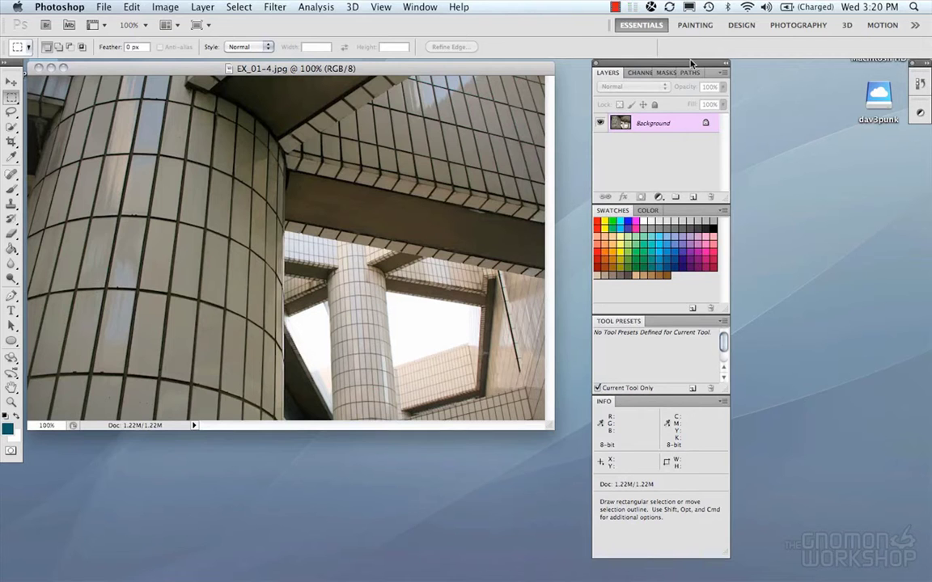
{"action": "left_click_drag", "start_coordinate": [678, 67], "coordinate": [930, 73]}
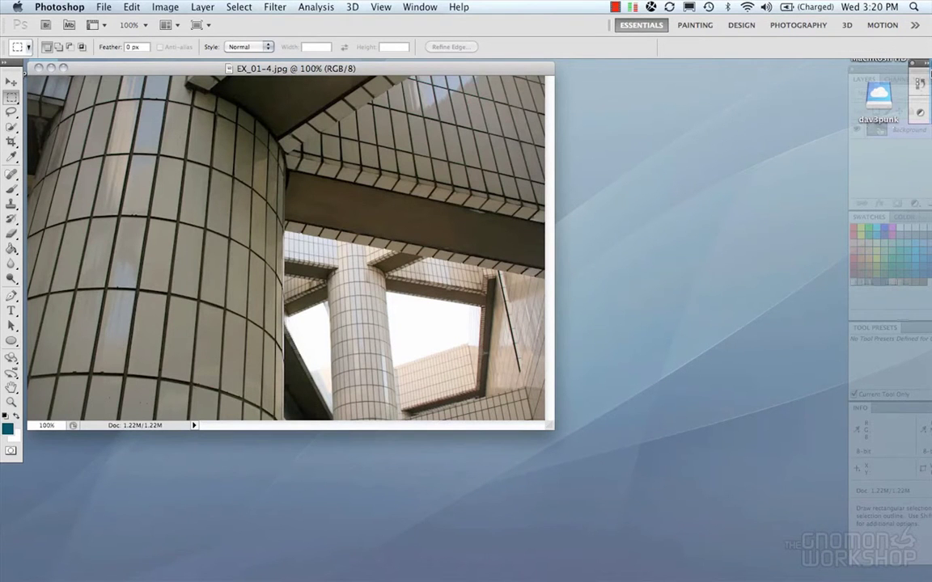
{"action": "left_click_drag", "start_coordinate": [929, 73], "coordinate": [929, 73]}
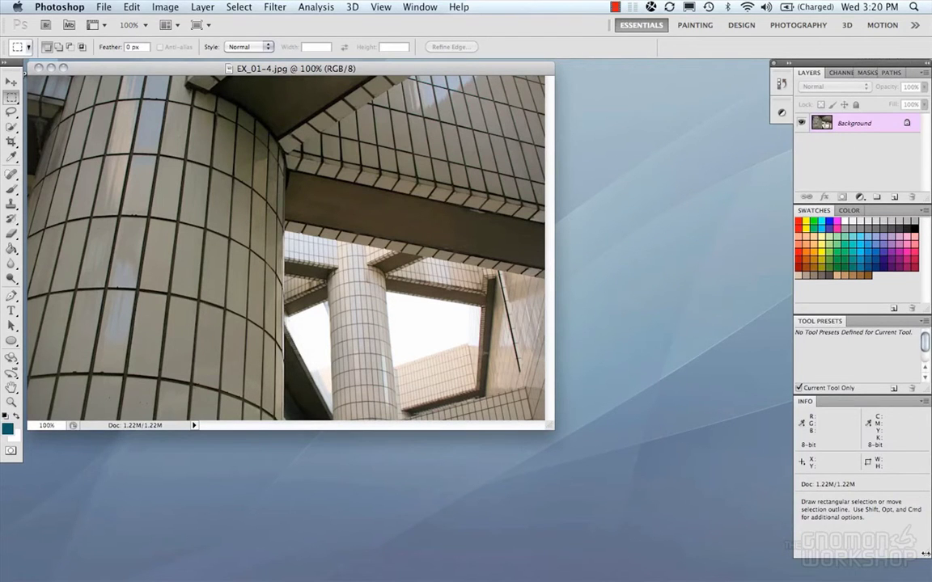
{"action": "left_click_drag", "start_coordinate": [927, 555], "coordinate": [927, 555]}
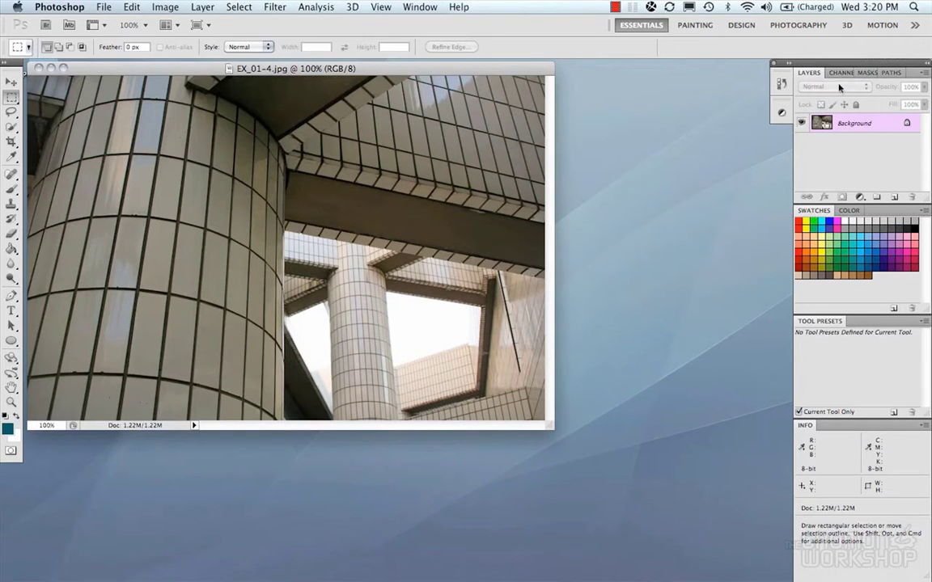
Pull Paths out of the Layers group and store it as a collapsed icon.
{"action": "left_click", "coordinate": [861, 74]}
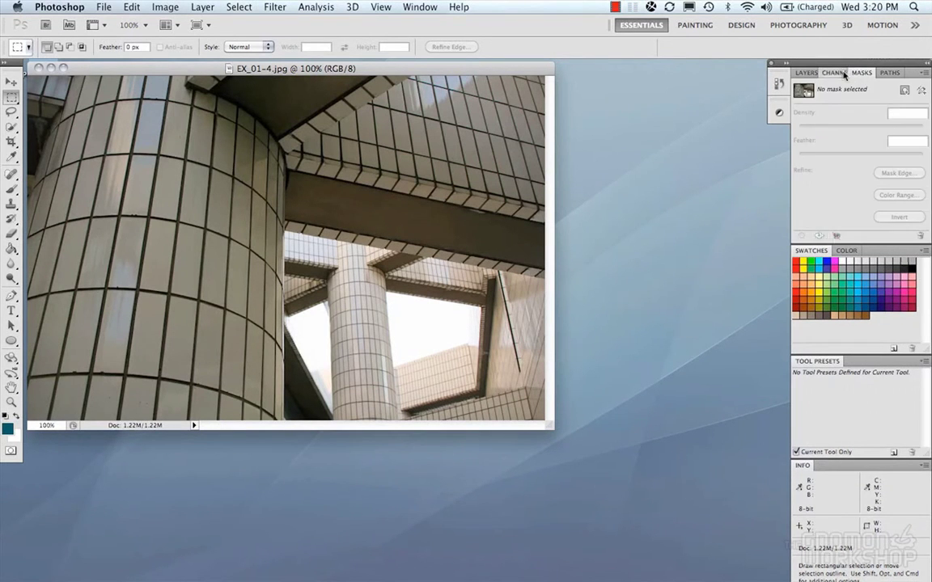
{"action": "left_click", "coordinate": [834, 73]}
{"action": "left_click", "coordinate": [808, 72]}
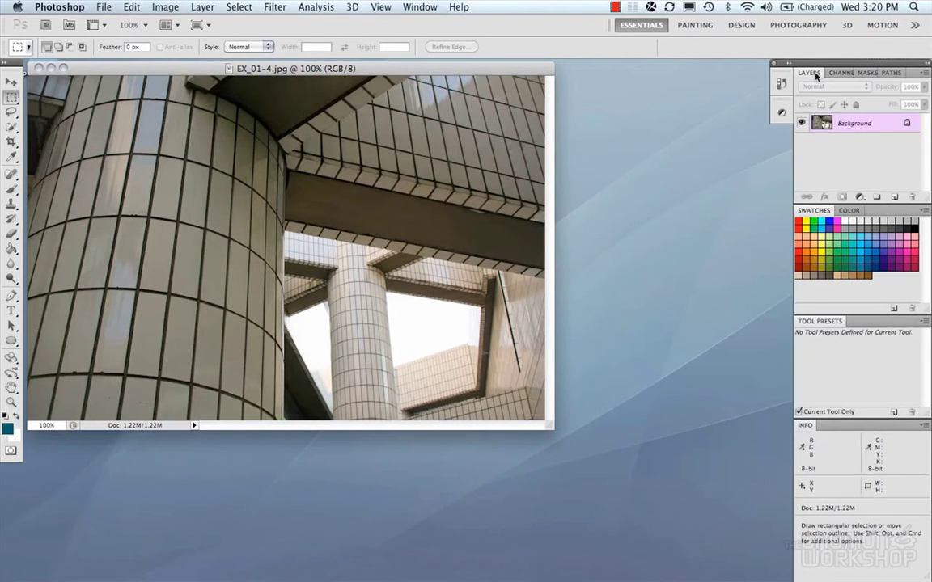
{"action": "left_click", "coordinate": [891, 74]}
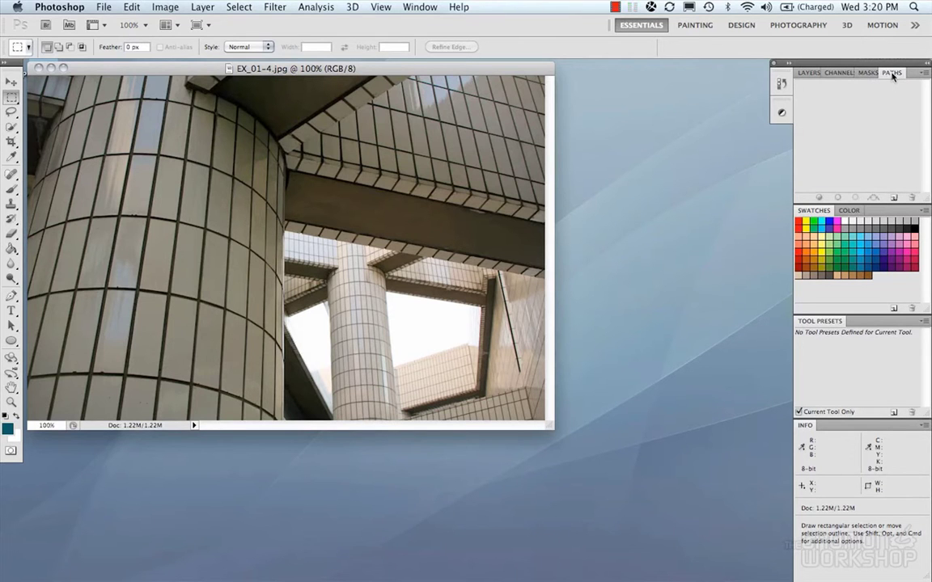
{"action": "left_click_drag", "start_coordinate": [893, 76], "coordinate": [773, 140]}
{"action": "left_click", "coordinate": [809, 74]}
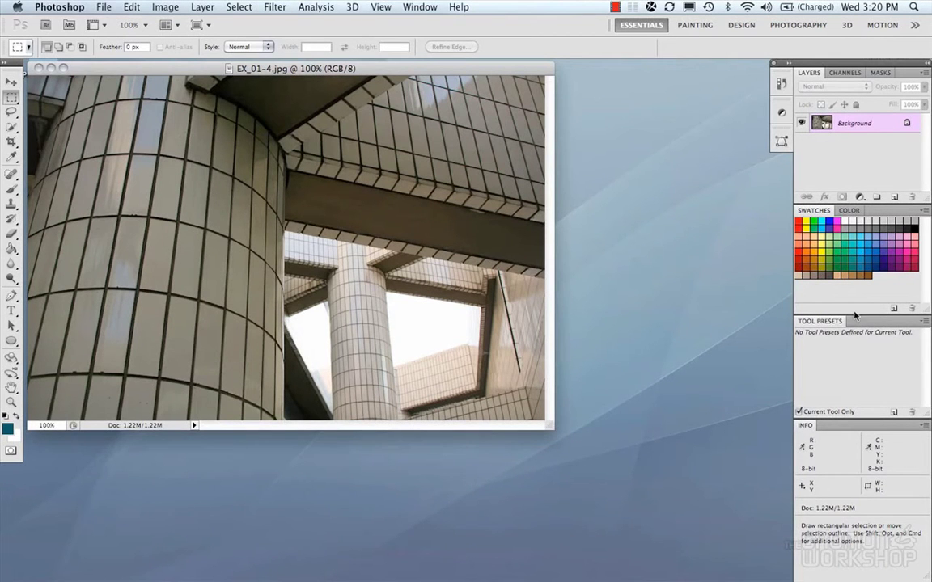
{"action": "left_click_drag", "start_coordinate": [856, 314], "coordinate": [857, 313]}
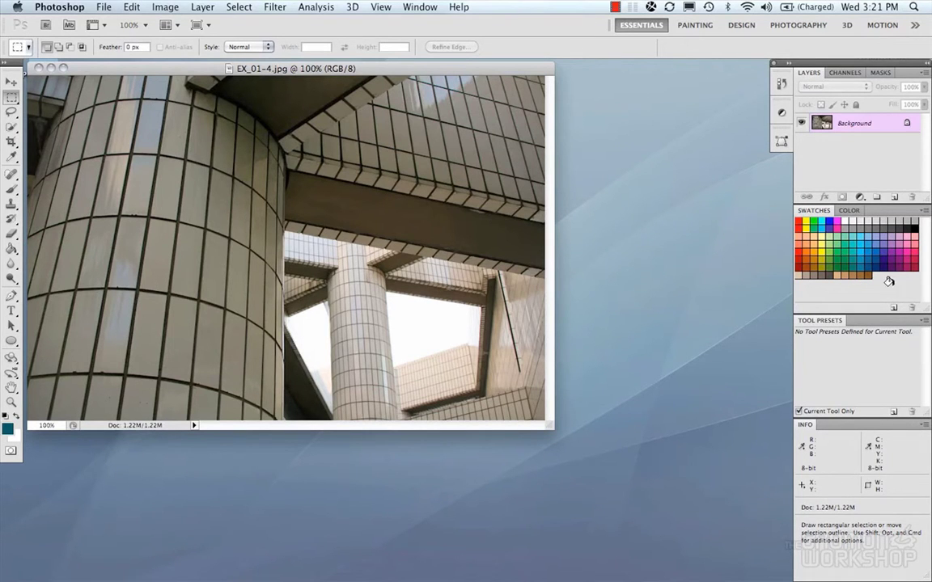
Create the workspace 'Davz_General' with Keyboard Shortcuts and Menus ticked, and save it.
{"action": "left_click", "coordinate": [914, 27]}
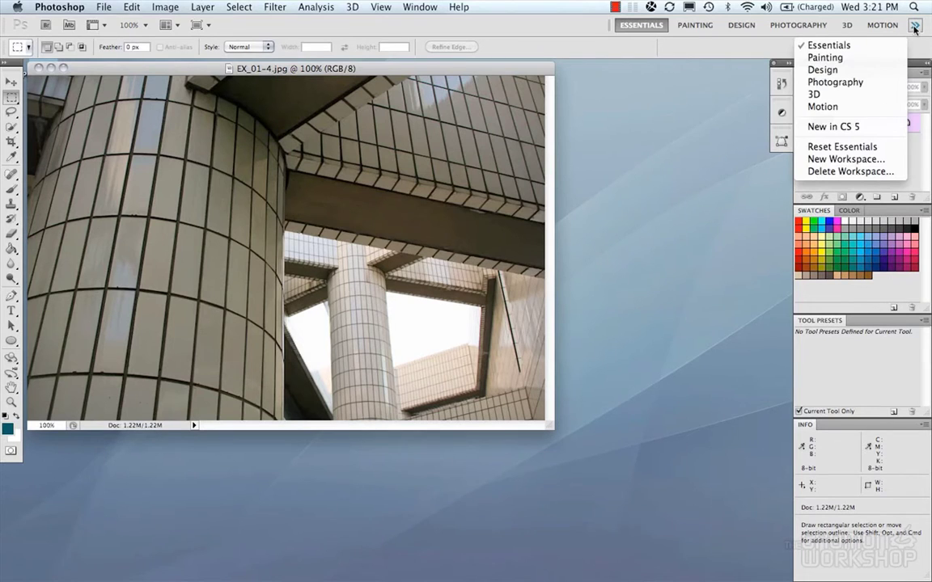
{"action": "left_click", "coordinate": [844, 160]}
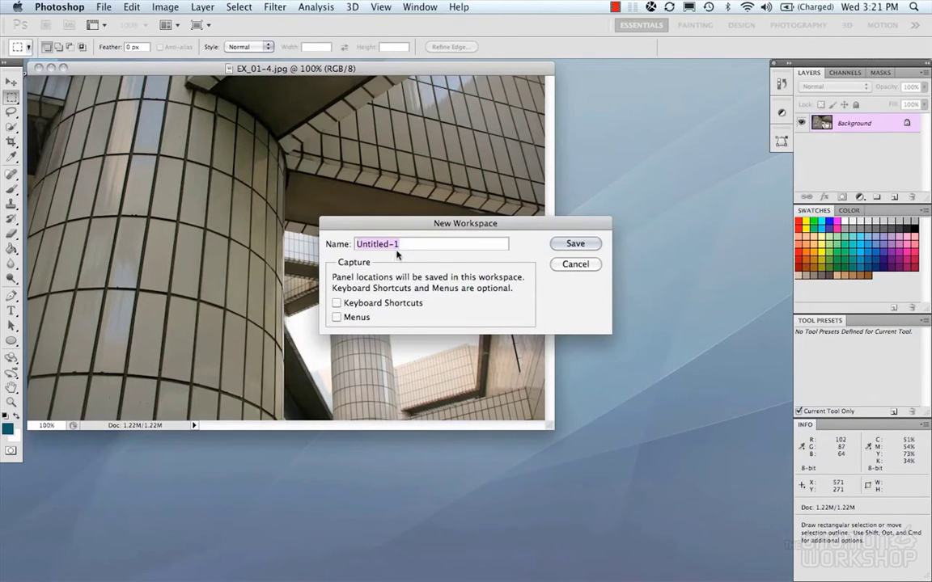
{"action": "type", "text": "Davz_General"}
{"action": "left_click", "coordinate": [338, 303]}
{"action": "left_click", "coordinate": [337, 317]}
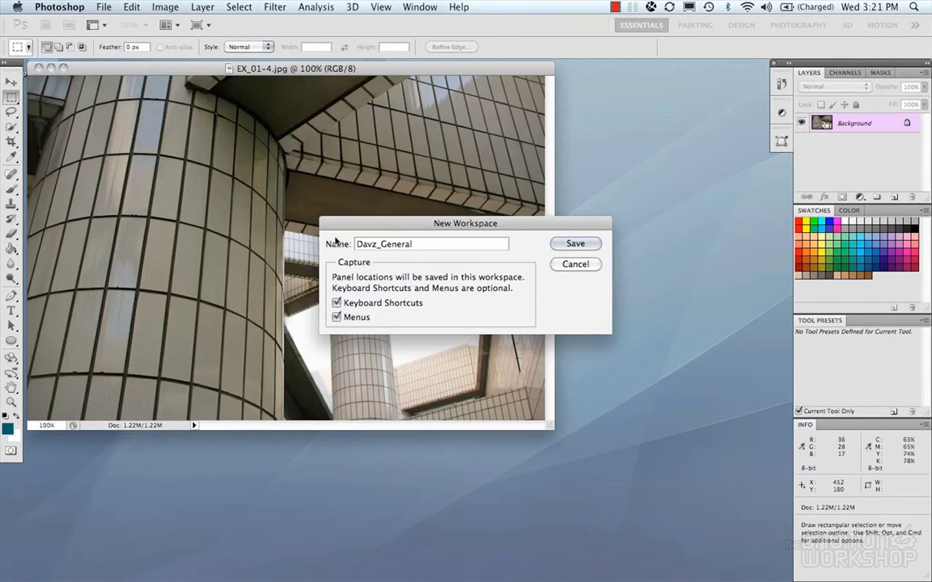
{"action": "left_click_drag", "start_coordinate": [439, 223], "coordinate": [452, 167]}
{"action": "left_click", "coordinate": [577, 191]}
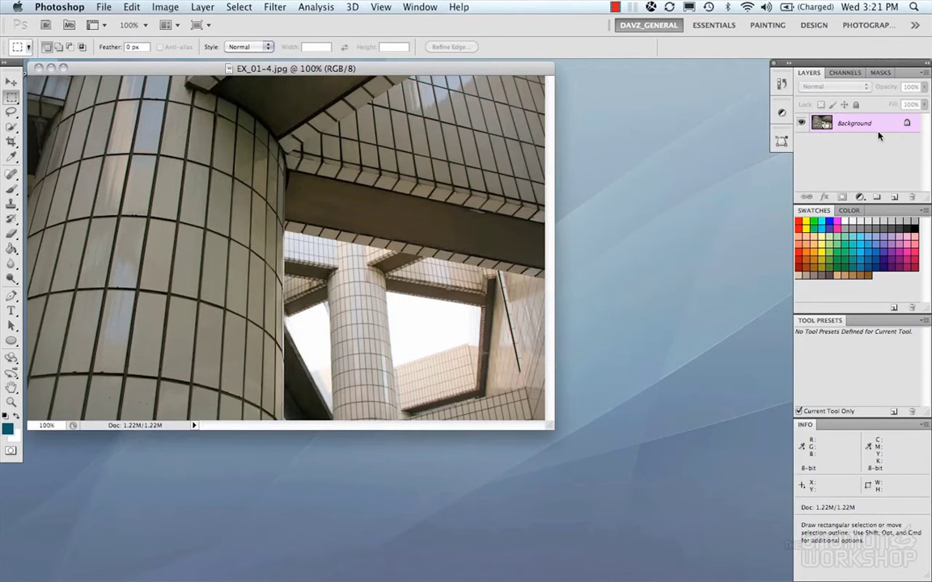
Switch to Essentials, apply Reset Essentials for its default layout, then review the Davz_General workspace.
{"action": "left_click", "coordinate": [726, 25]}
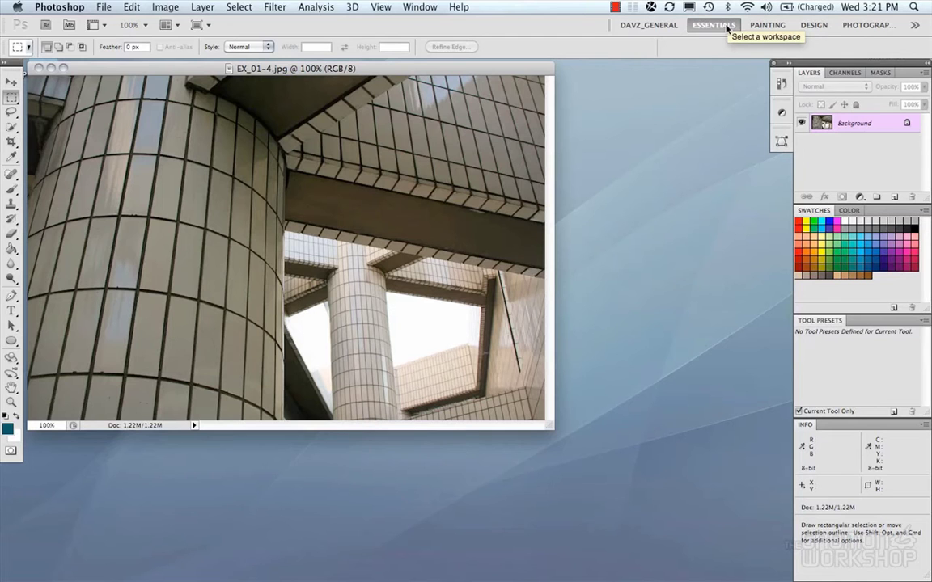
{"action": "left_click", "coordinate": [713, 26]}
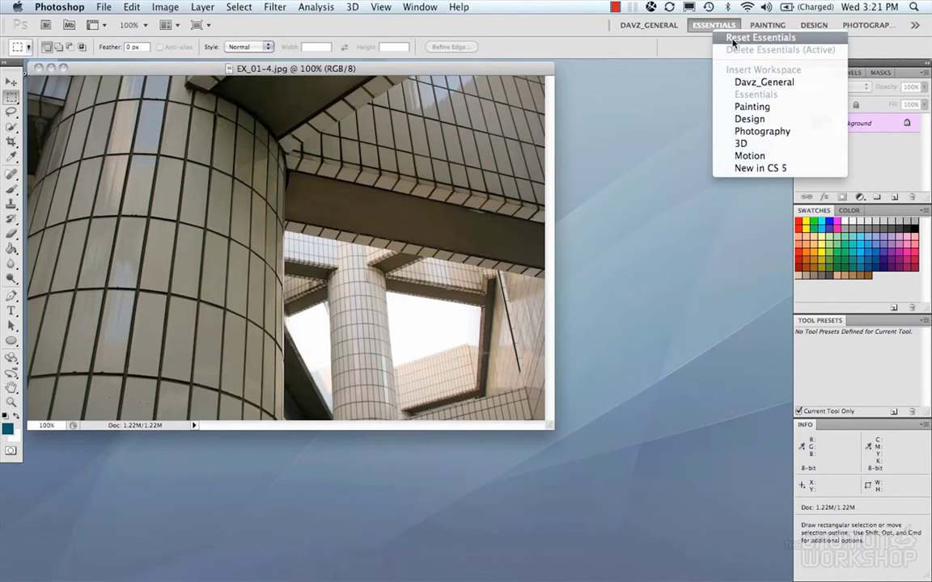
{"action": "left_click", "coordinate": [736, 38]}
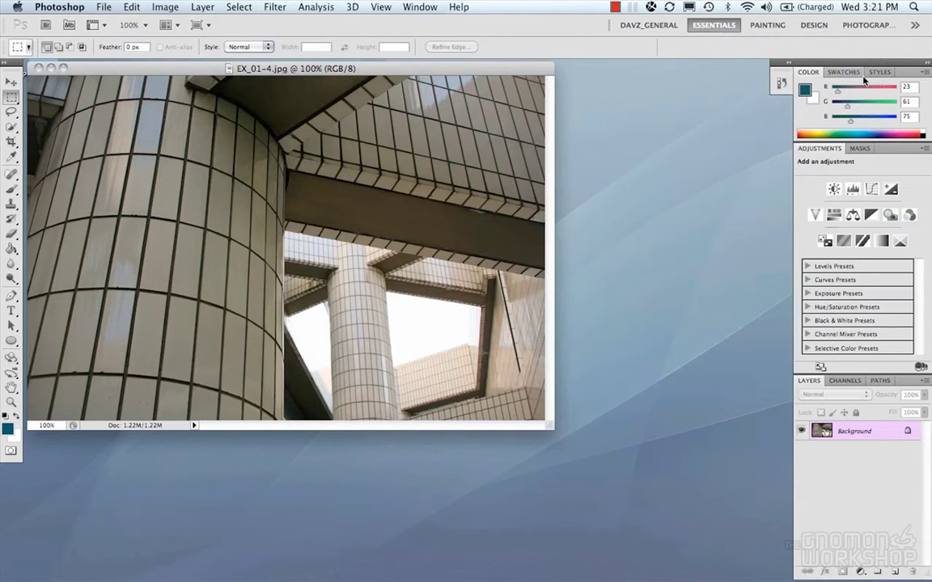
{"action": "left_click", "coordinate": [647, 27]}
Drag the Adjustments panel out into a floating window, collapse and expand it, and reposition it.
{"action": "left_click_drag", "start_coordinate": [830, 154], "coordinate": [667, 98]}
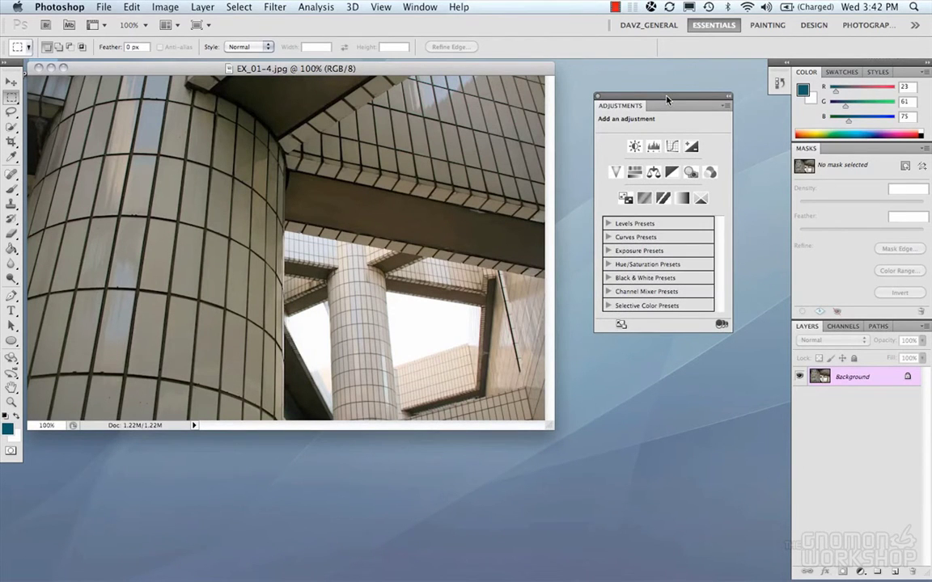
{"action": "double_click", "coordinate": [668, 99]}
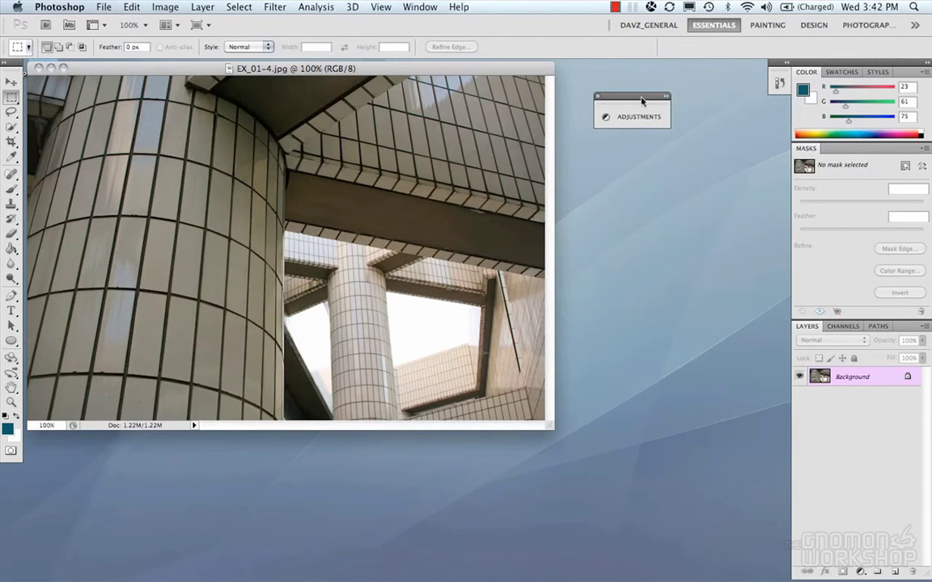
{"action": "double_click", "coordinate": [641, 100]}
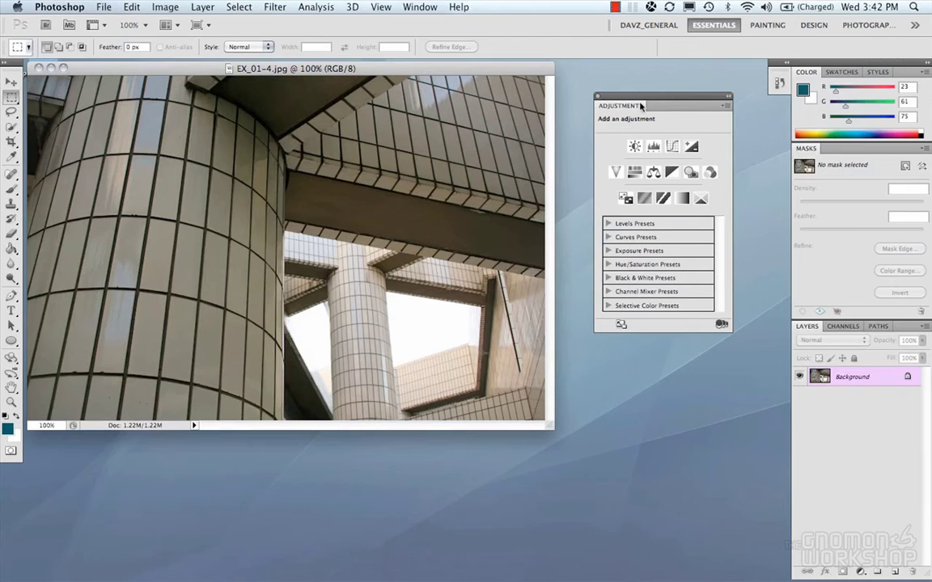
{"action": "left_click", "coordinate": [728, 98]}
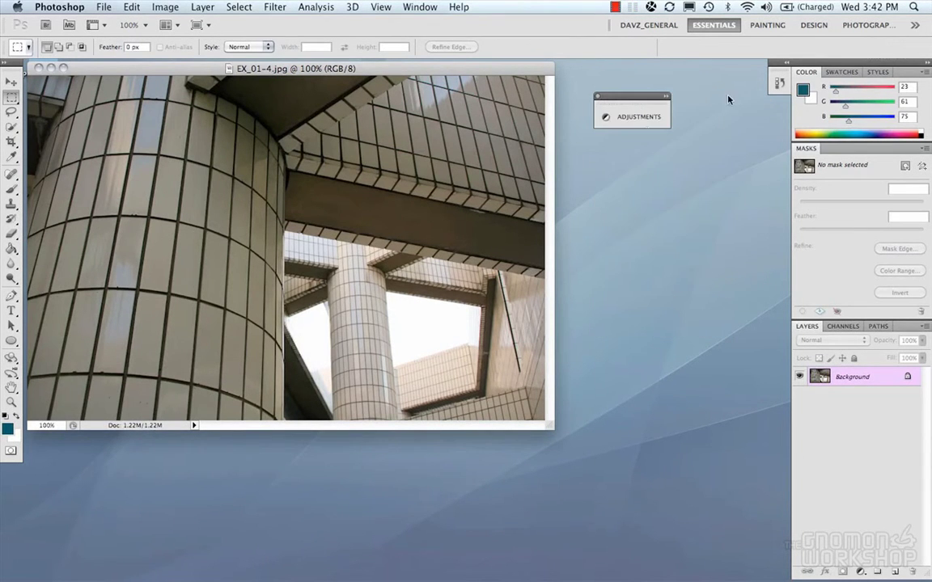
{"action": "left_click", "coordinate": [670, 98]}
{"action": "left_click_drag", "start_coordinate": [671, 100], "coordinate": [681, 95]}
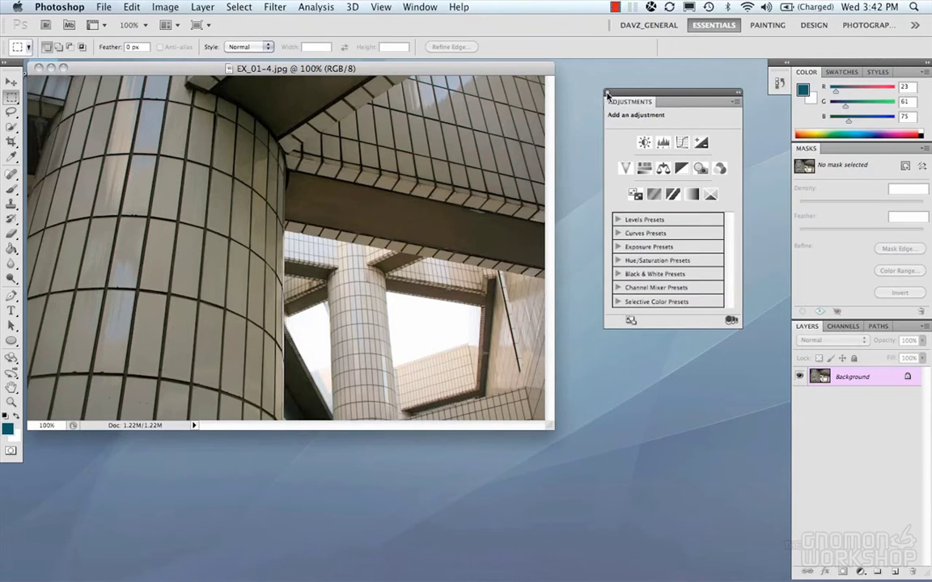
{"action": "left_click_drag", "start_coordinate": [628, 93], "coordinate": [618, 93]}
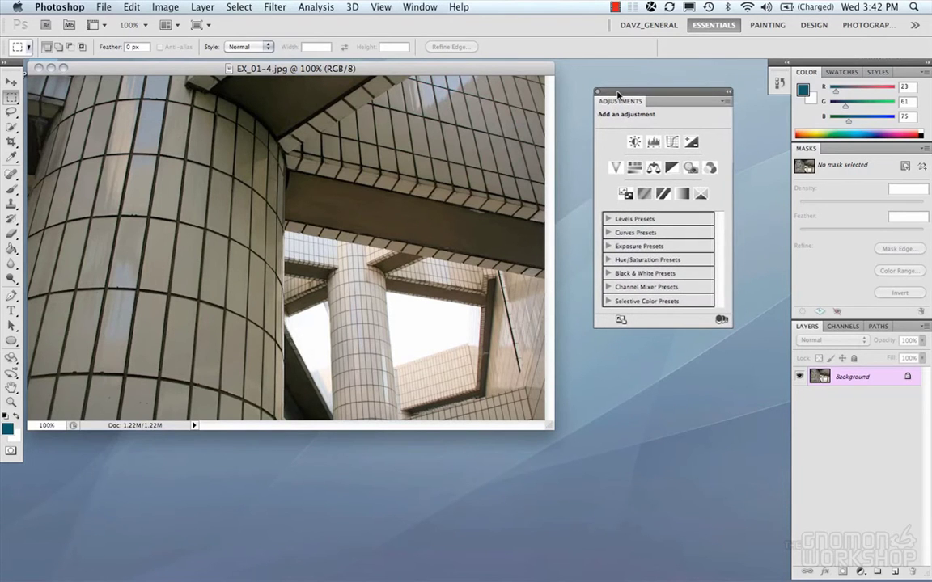
Close the floating Adjustments panel and reopen it from the Window menu.
{"action": "left_click", "coordinate": [599, 94]}
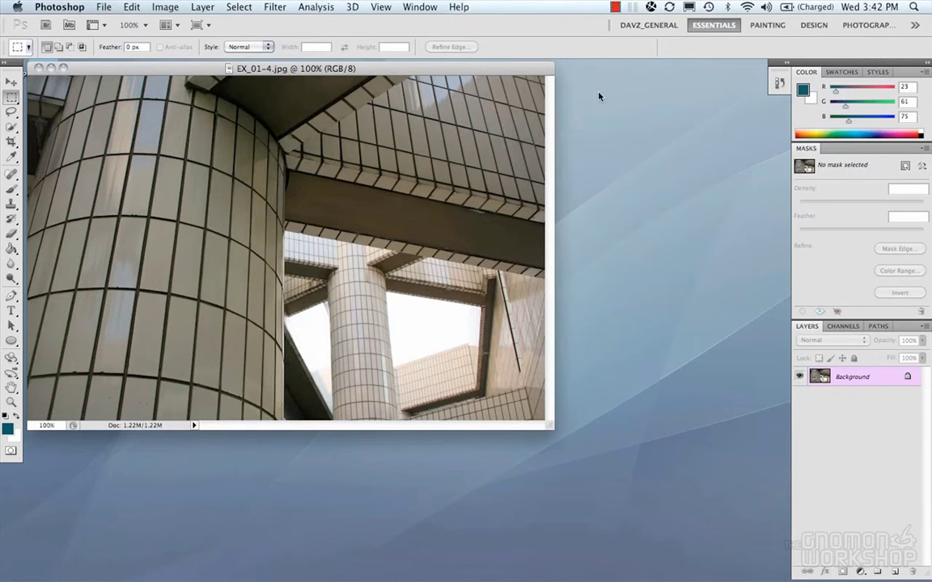
{"action": "left_click", "coordinate": [412, 5]}
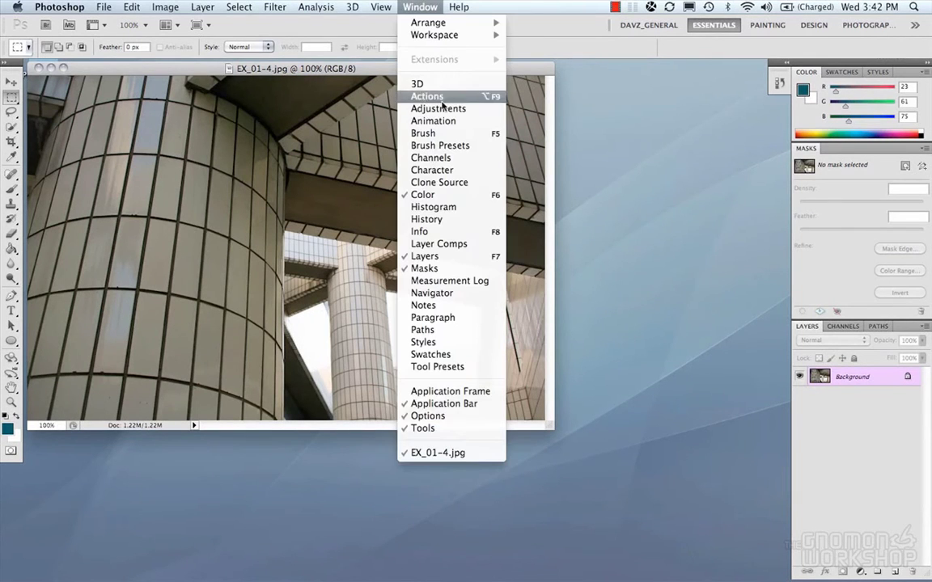
{"action": "left_click", "coordinate": [441, 108]}
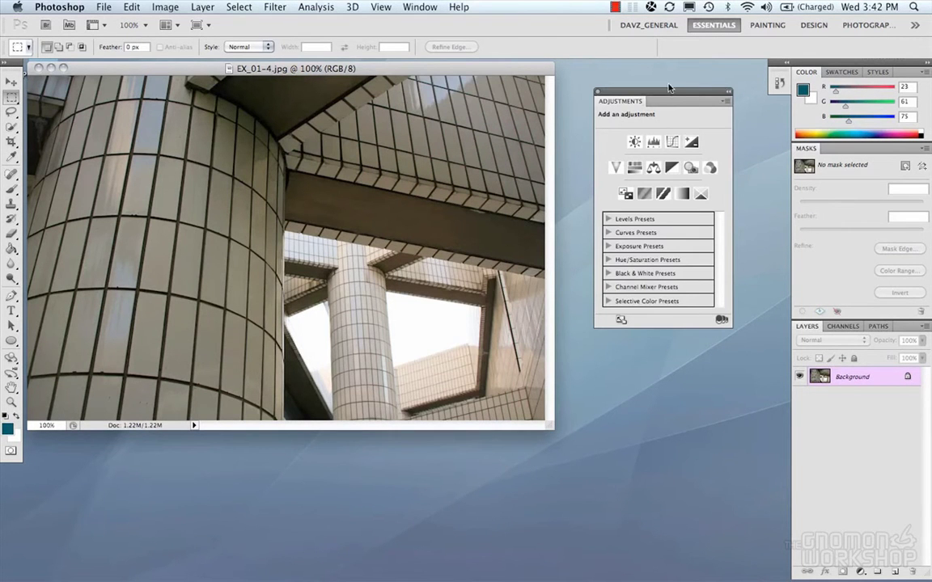
{"action": "mouse_move", "coordinate": [605, 91]}
{"action": "left_mouse_down"}
{"action": "mouse_move", "coordinate": [616, 79]}
{"action": "mouse_move", "coordinate": [620, 87]}
{"action": "left_mouse_up"}
Tab Layers into Adjustments, dock the pair, collapse the column to icons, and float it mid-screen.
{"action": "left_click_drag", "start_coordinate": [806, 327], "coordinate": [645, 104]}
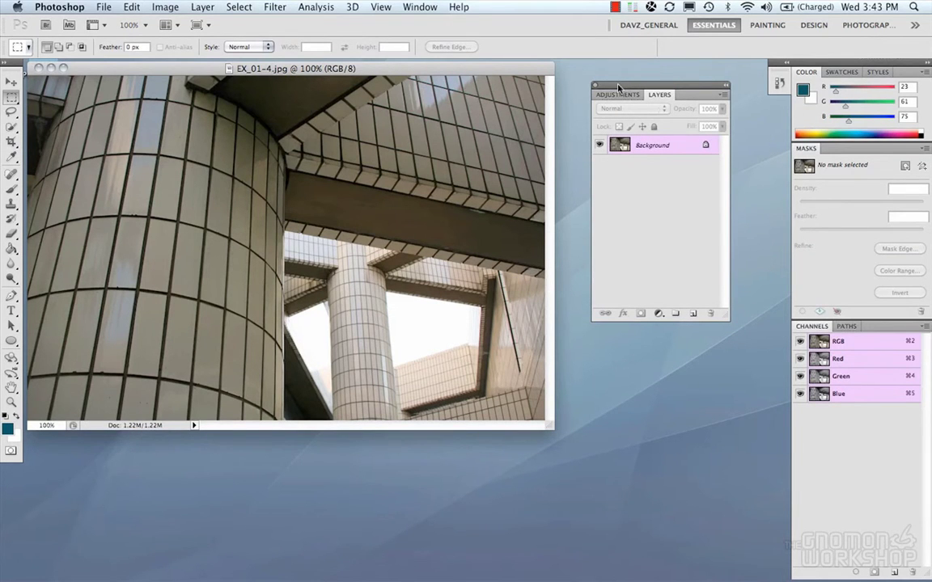
{"action": "left_click_drag", "start_coordinate": [618, 86], "coordinate": [774, 107]}
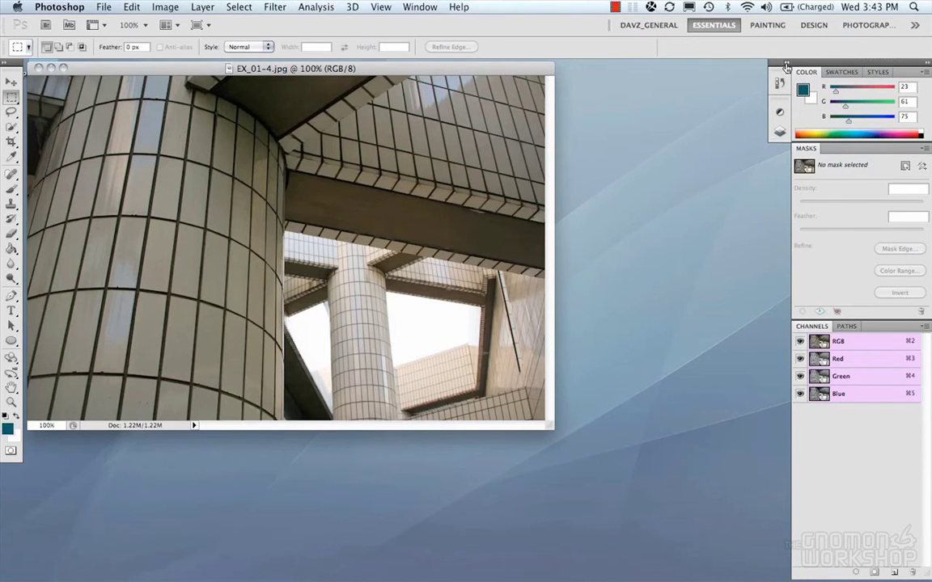
{"action": "left_click", "coordinate": [785, 65]}
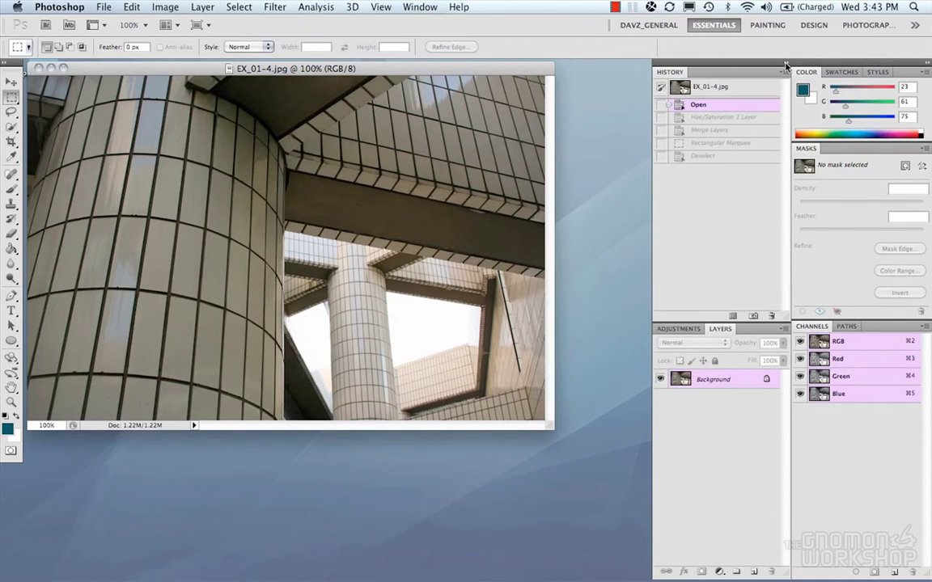
{"action": "left_click", "coordinate": [785, 65]}
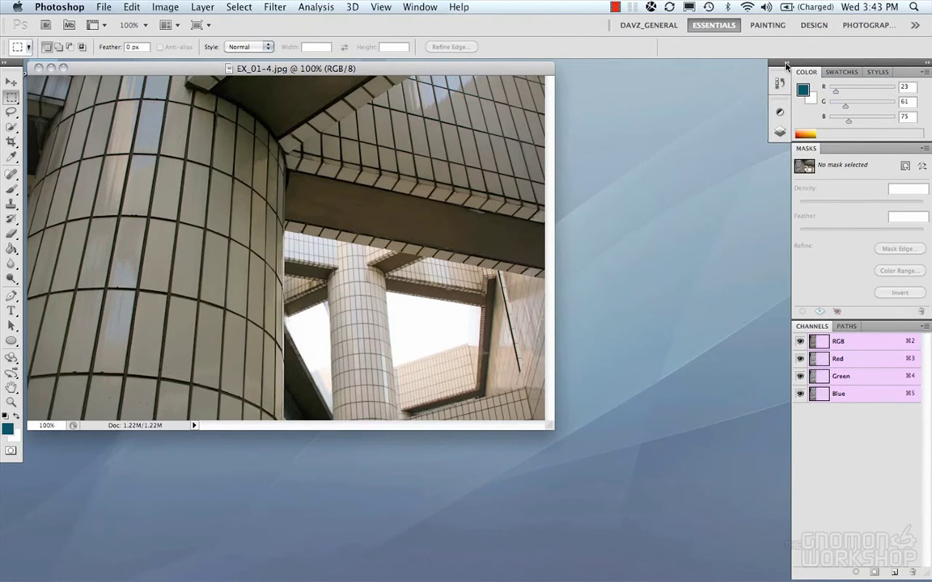
{"action": "left_click", "coordinate": [928, 65]}
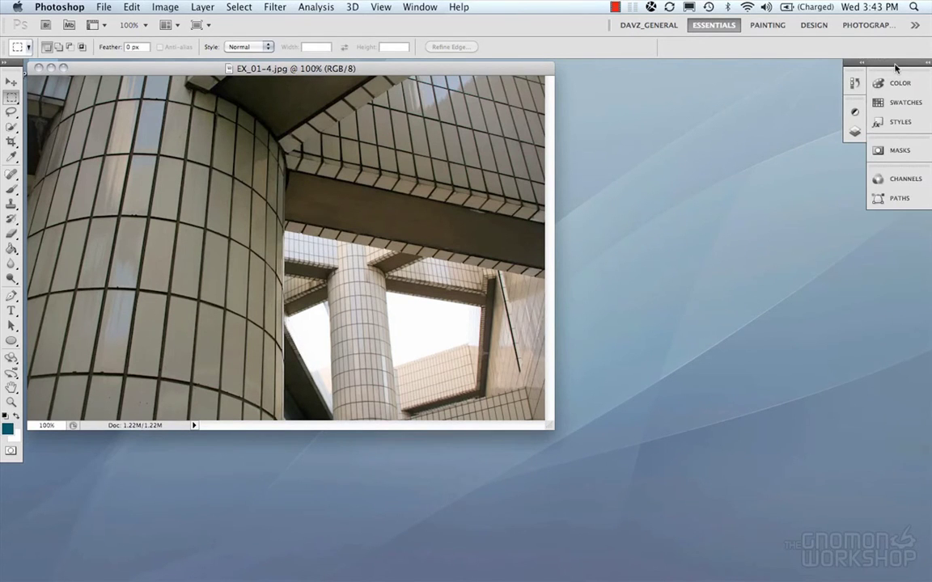
{"action": "left_click_drag", "start_coordinate": [896, 67], "coordinate": [721, 111]}
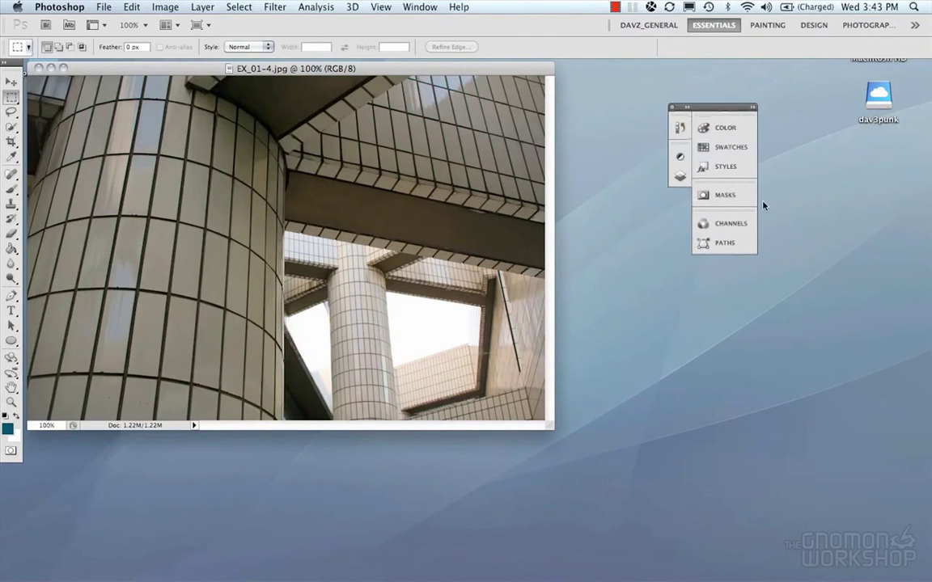